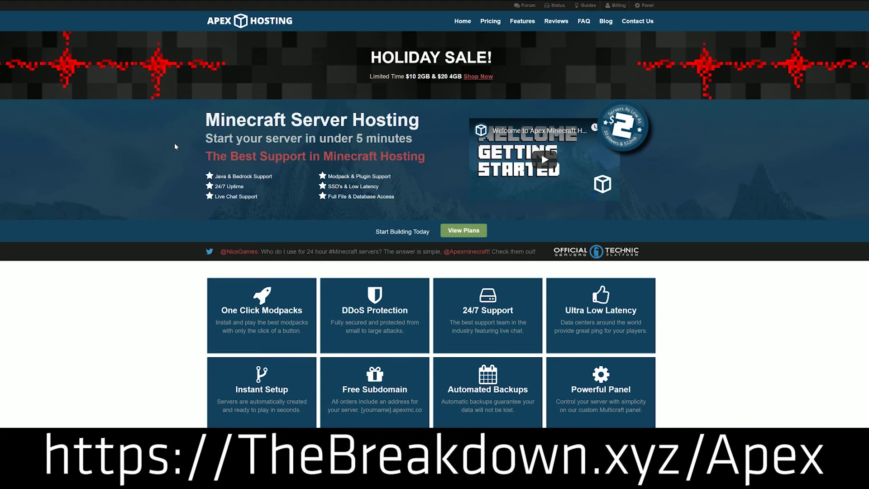
- Look through the Apex Hosting homepage, including the server locations, customer testimonials, supported Minecraft editions and support team
{"action": "scroll", "coordinate": [175, 143], "scroll_direction": "down", "scroll_amount": 4}
{"action": "scroll", "coordinate": [176, 146], "scroll_direction": "down", "scroll_amount": 4}
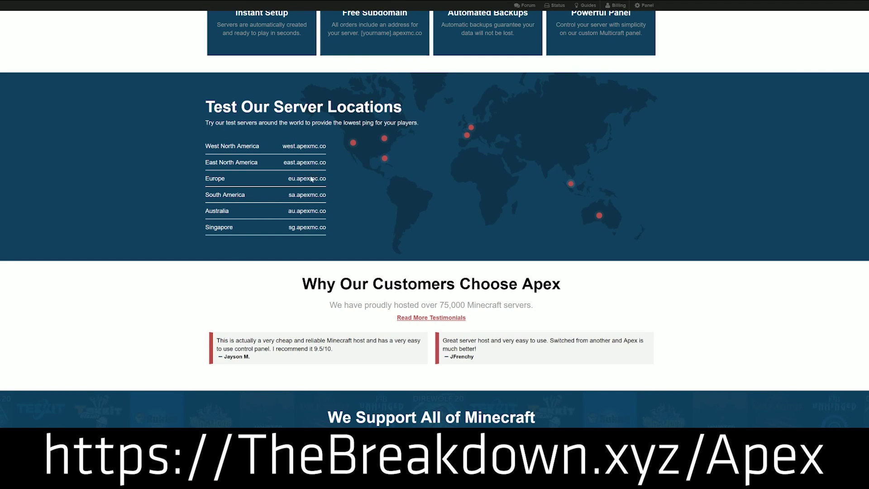
{"action": "scroll", "coordinate": [301, 233], "scroll_direction": "down", "scroll_amount": 5}
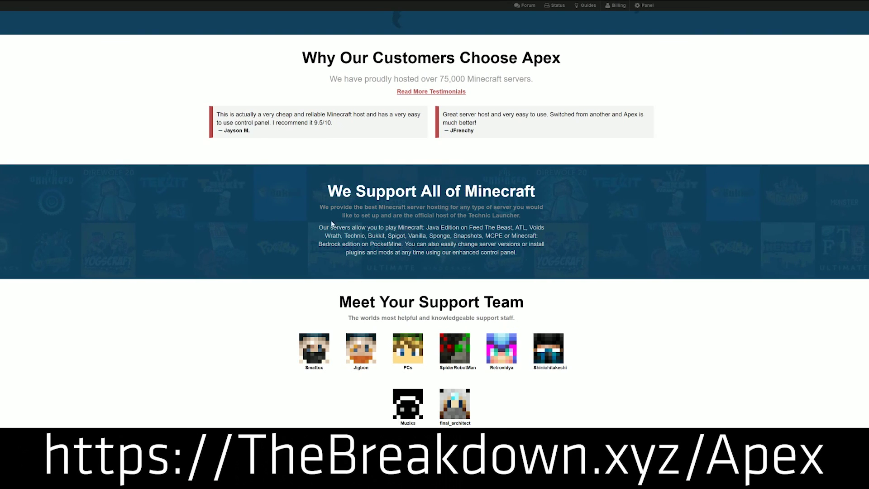
{"action": "scroll", "coordinate": [333, 224], "scroll_direction": "down", "scroll_amount": 1}
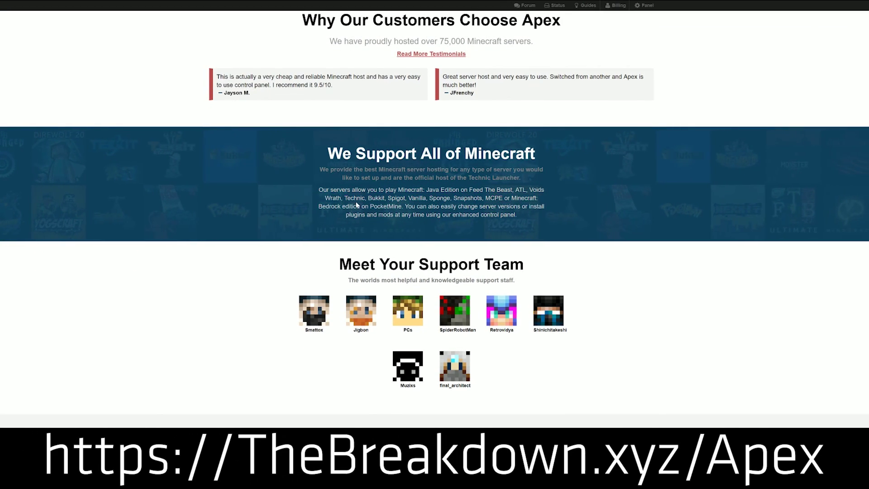
{"action": "left_click_drag", "start_coordinate": [358, 206], "coordinate": [511, 199]}
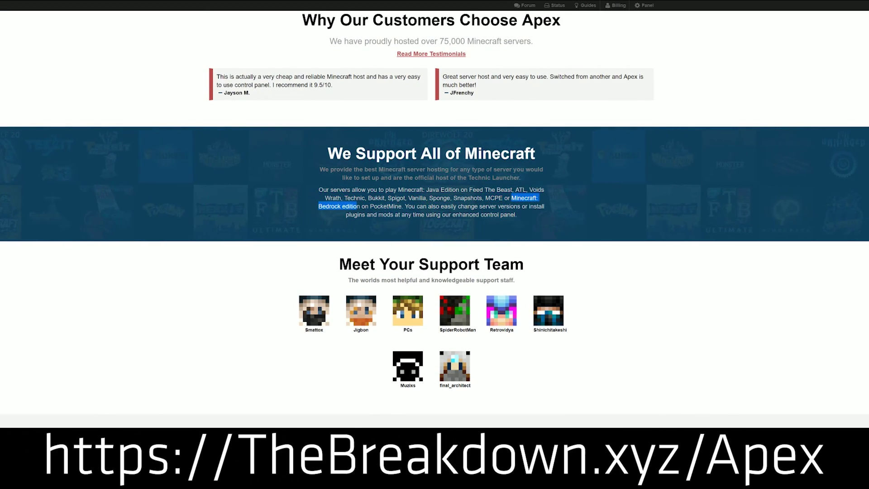
{"action": "scroll", "coordinate": [302, 188], "scroll_direction": "down", "scroll_amount": 2}
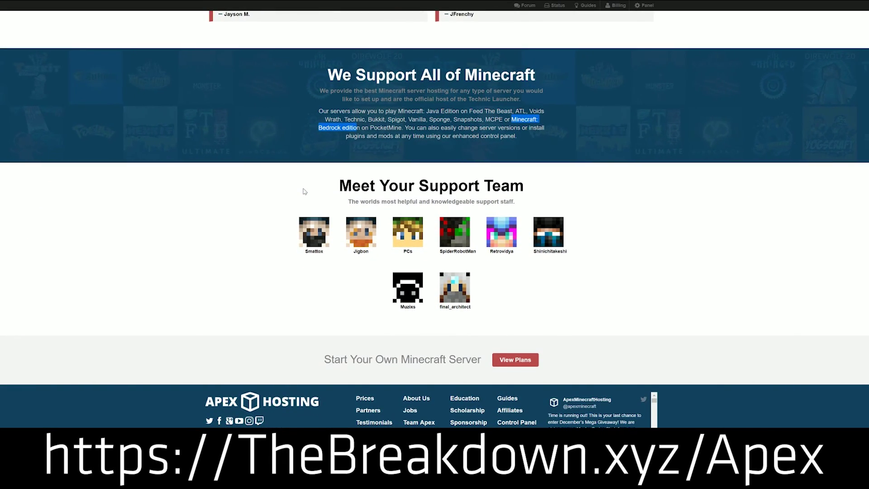
- Open the Minecraft server plans and examine the special-offer pricing, including the 2 GB / 50 Players plan
{"action": "left_click", "coordinate": [514, 359]}
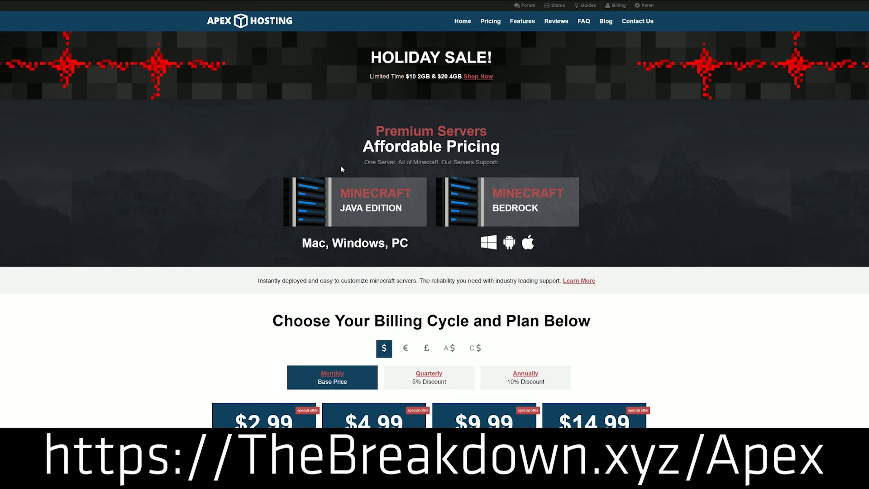
{"action": "scroll", "coordinate": [465, 178], "scroll_direction": "down", "scroll_amount": 4}
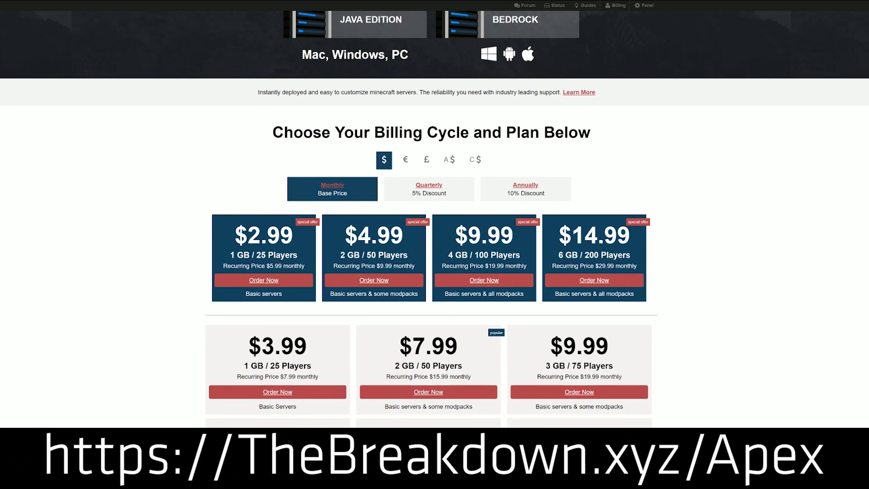
{"action": "left_click_drag", "start_coordinate": [415, 267], "coordinate": [345, 229]}
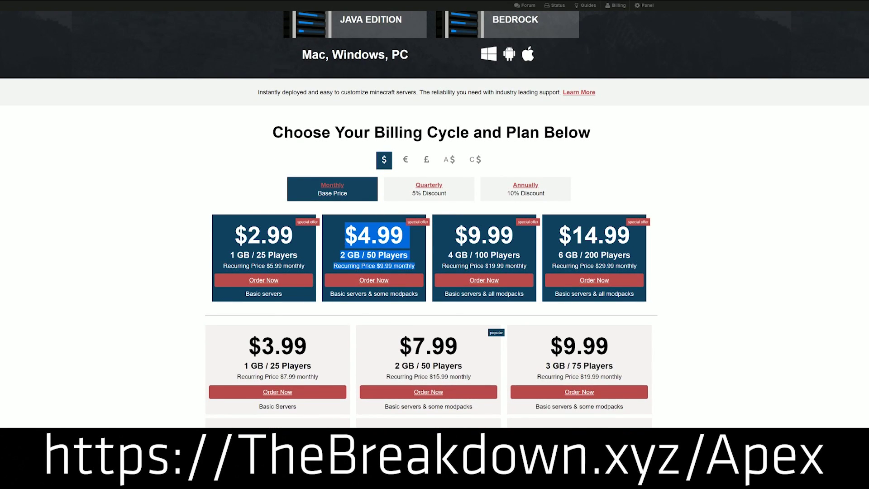
{"action": "left_click", "coordinate": [430, 249]}
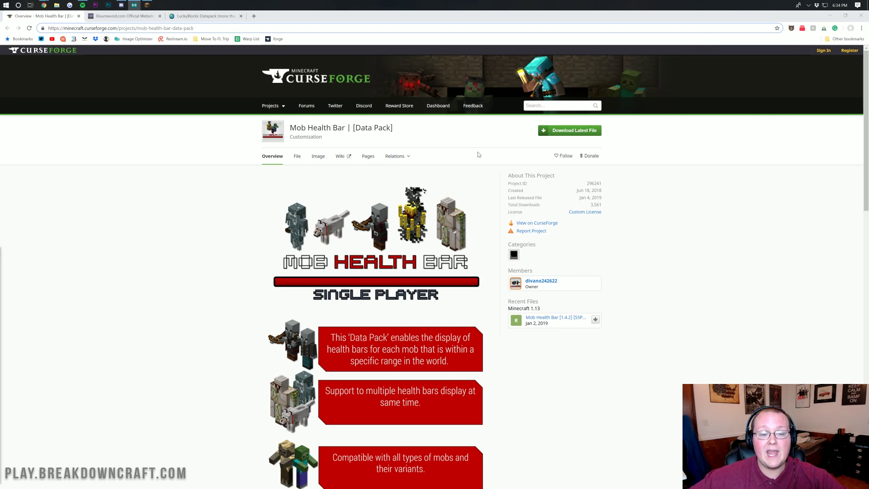
- Download the latest Mob Health Bar data pack file, plus the Player Graves datapack from Xisumavoid's Vanilla Tweaks page
{"action": "left_click", "coordinate": [570, 130]}
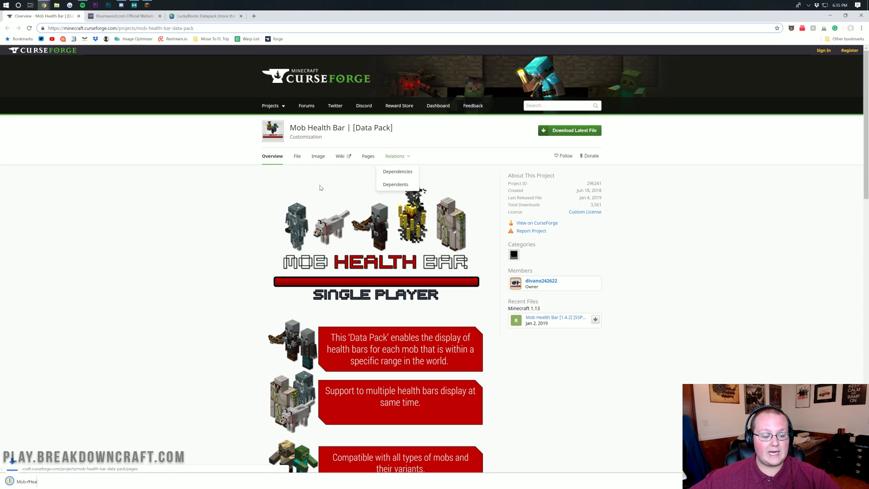
{"action": "left_click", "coordinate": [122, 16]}
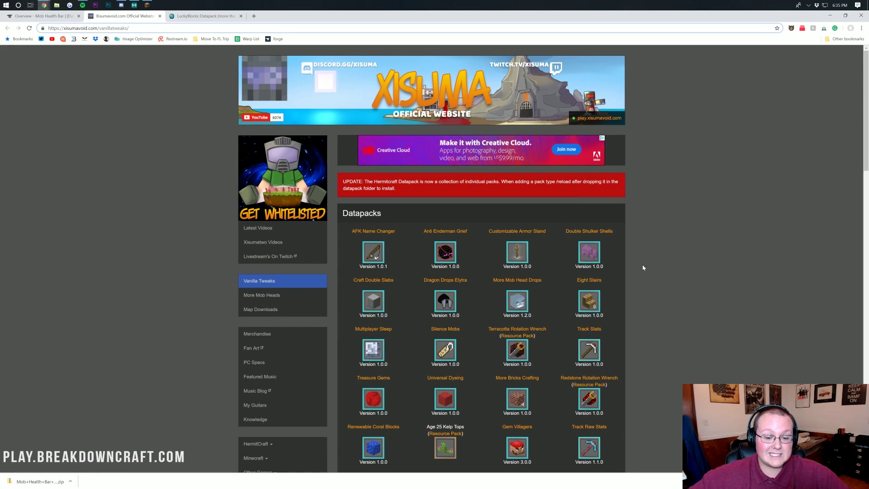
{"action": "scroll", "coordinate": [642, 267], "scroll_direction": "down", "scroll_amount": 7}
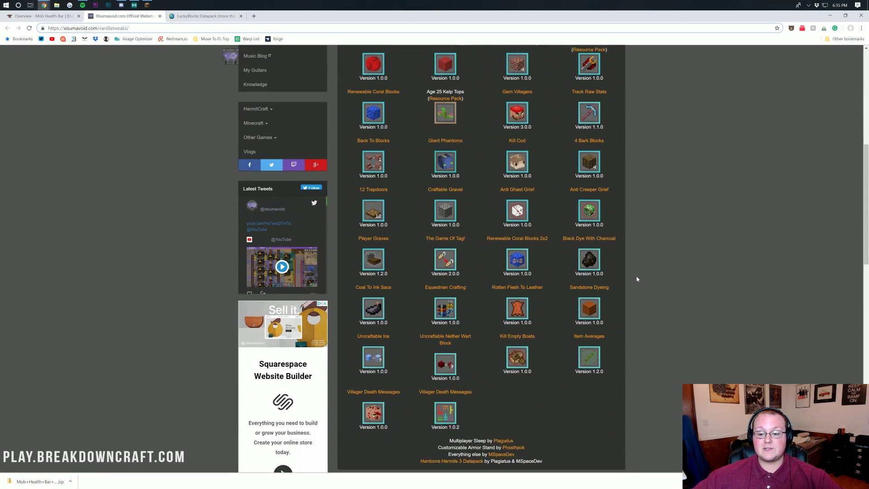
{"action": "scroll", "coordinate": [612, 282], "scroll_direction": "down", "scroll_amount": 3}
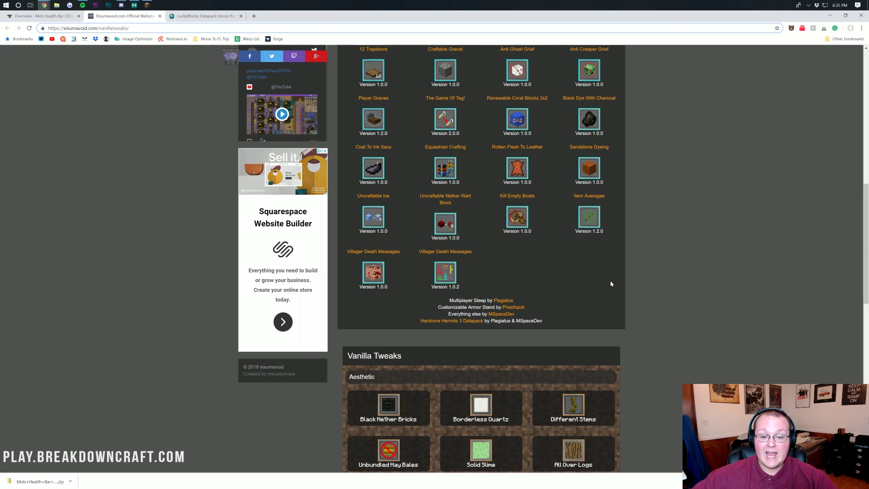
{"action": "scroll", "coordinate": [560, 285], "scroll_direction": "up", "scroll_amount": 5}
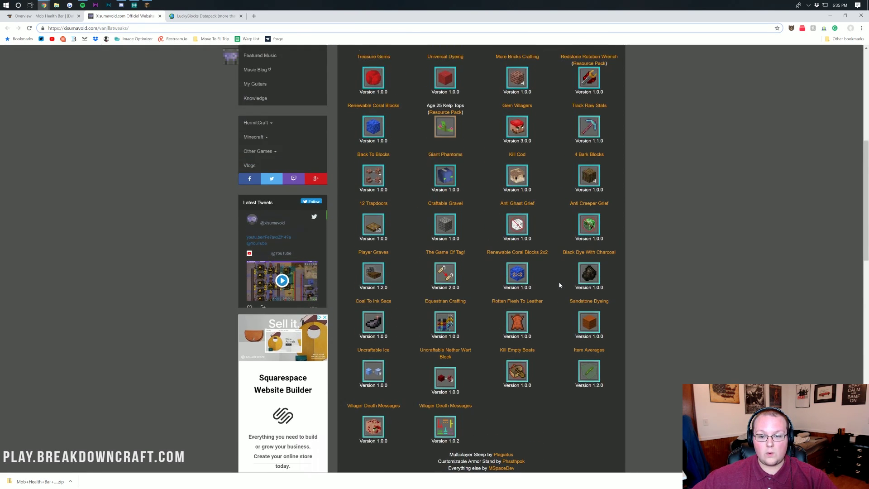
{"action": "scroll", "coordinate": [559, 284], "scroll_direction": "up", "scroll_amount": 2}
{"action": "scroll", "coordinate": [560, 285], "scroll_direction": "down", "scroll_amount": 4}
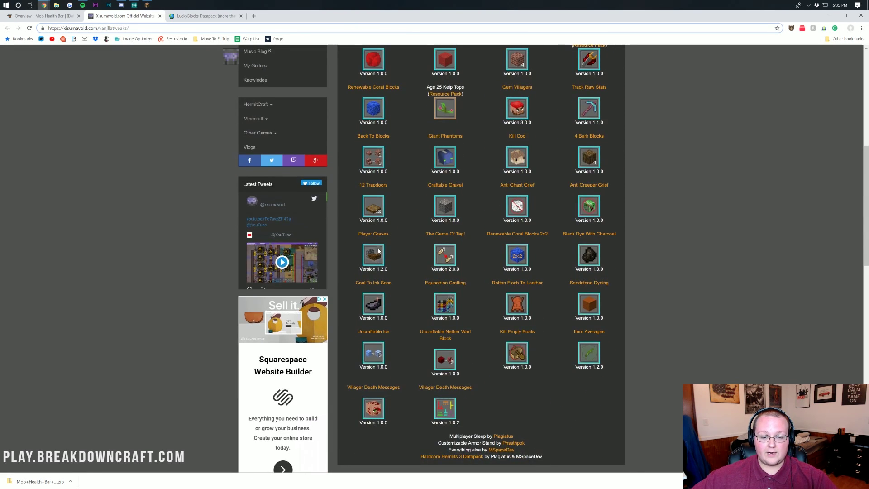
{"action": "left_click", "coordinate": [378, 236]}
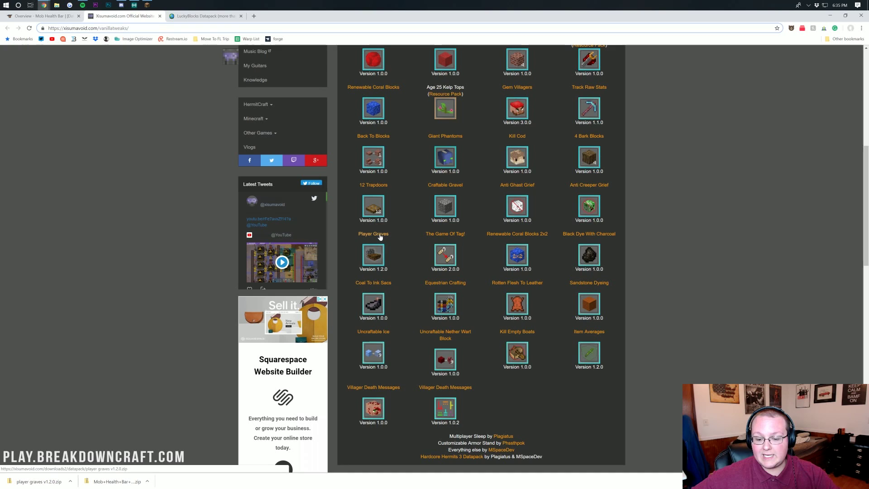
- Download the Eight Stairs datapack from the Vanilla Tweaks datapack list
{"action": "scroll", "coordinate": [451, 239], "scroll_direction": "up", "scroll_amount": 2}
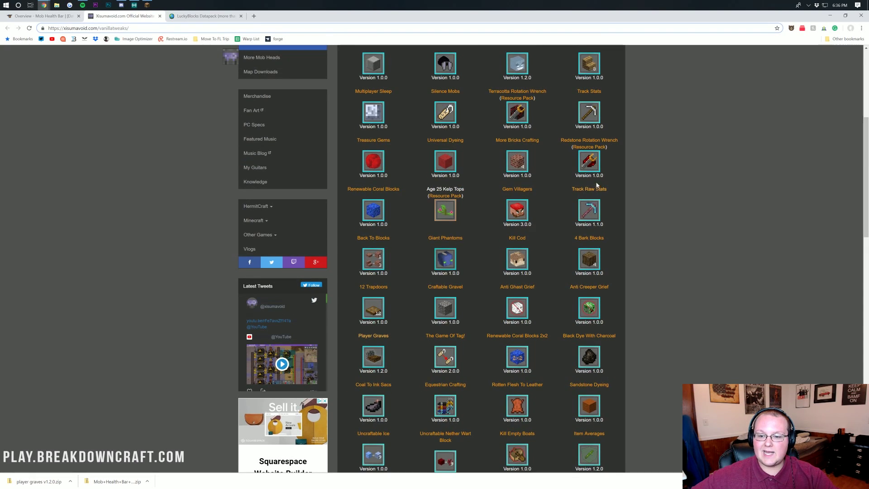
{"action": "scroll", "coordinate": [594, 162], "scroll_direction": "up", "scroll_amount": 2}
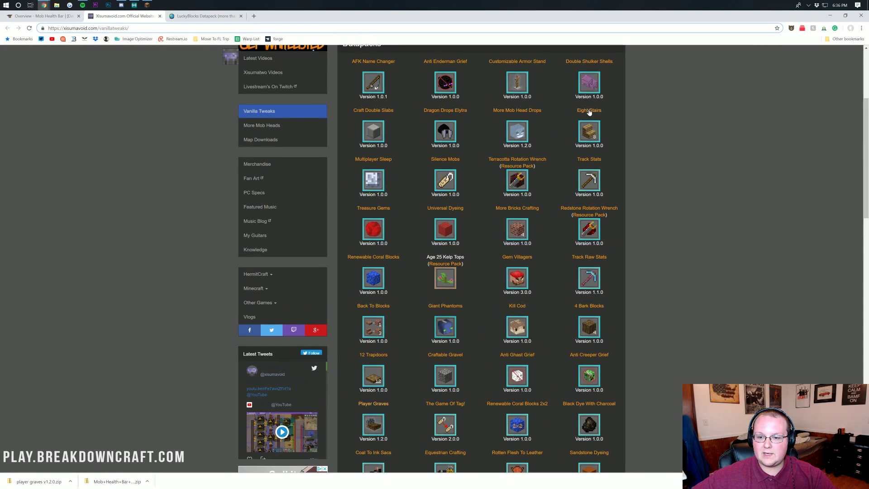
{"action": "left_click", "coordinate": [588, 111]}
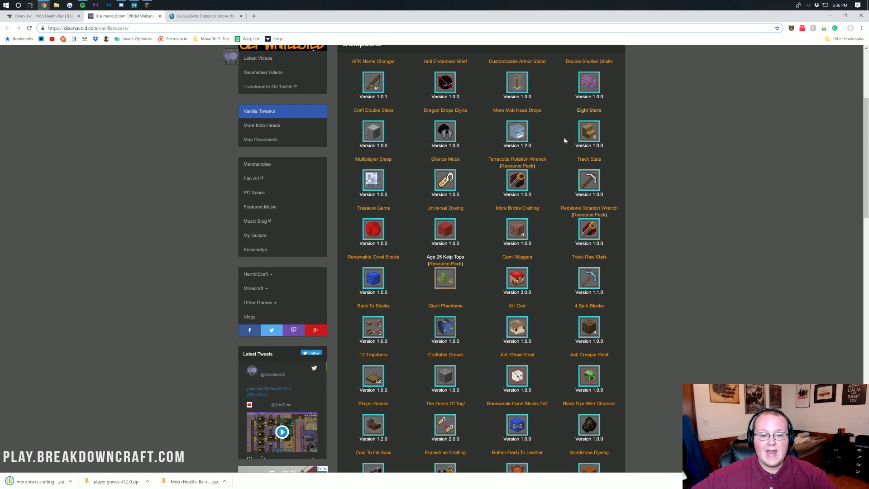
- Download the 12 Trapdoors datapack from the Vanilla Tweaks datapack list
{"action": "scroll", "coordinate": [566, 140], "scroll_direction": "up", "scroll_amount": 2}
{"action": "scroll", "coordinate": [564, 142], "scroll_direction": "down", "scroll_amount": 2}
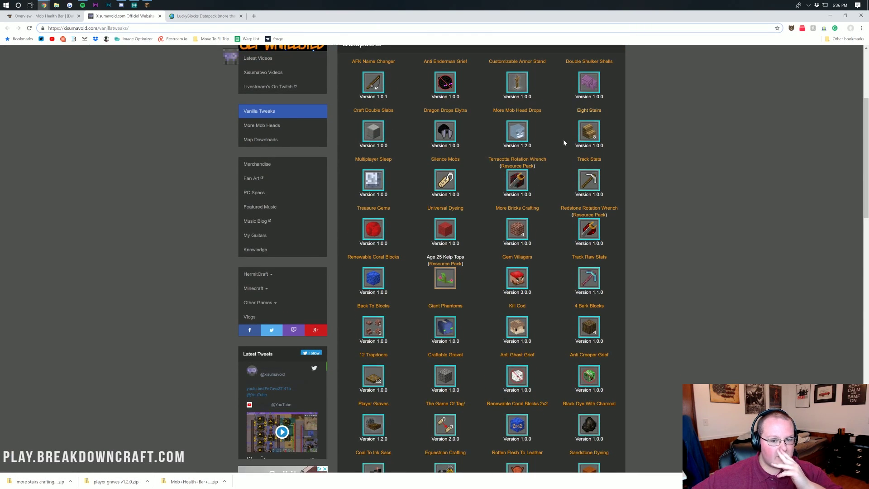
{"action": "scroll", "coordinate": [564, 143], "scroll_direction": "down", "scroll_amount": 1}
{"action": "scroll", "coordinate": [563, 144], "scroll_direction": "down", "scroll_amount": 1}
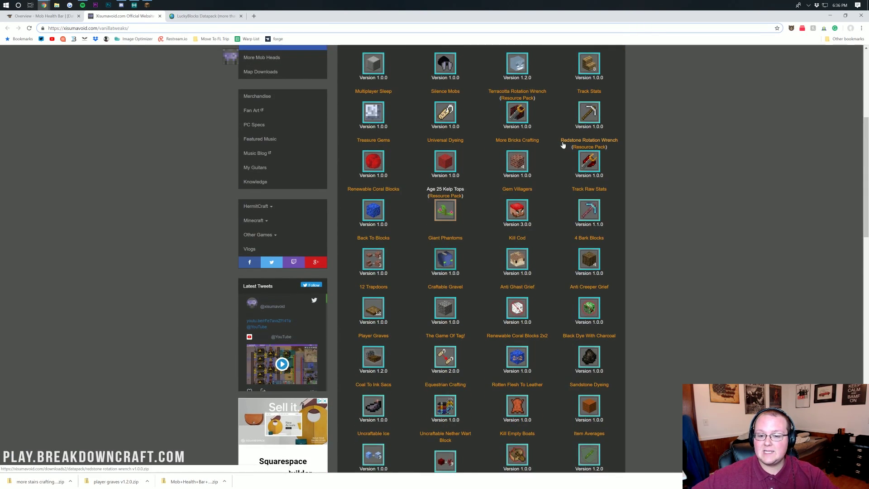
{"action": "scroll", "coordinate": [563, 144], "scroll_direction": "down", "scroll_amount": 5}
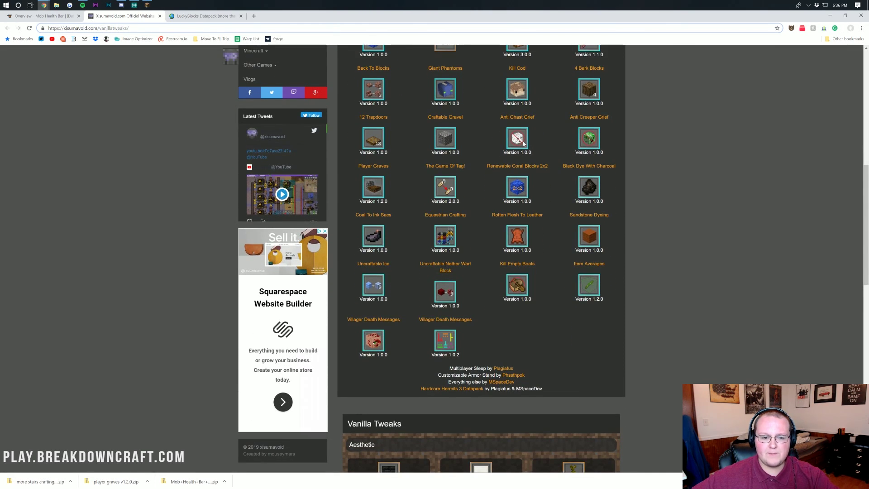
{"action": "left_click", "coordinate": [364, 118]}
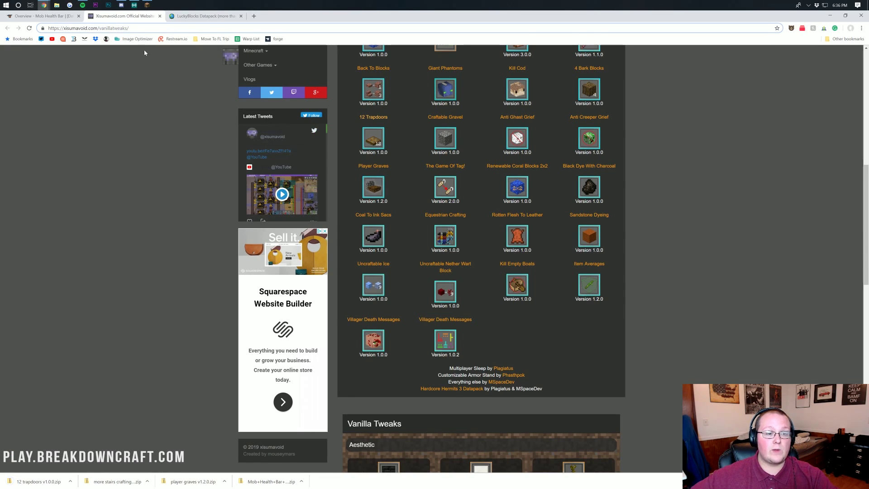
- Download LuckyBlocks V1.3.zip through the mirror link on the Planet Minecraft LuckyBlocks Datapack page, closing the pop-up ad
{"action": "left_click", "coordinate": [204, 16]}
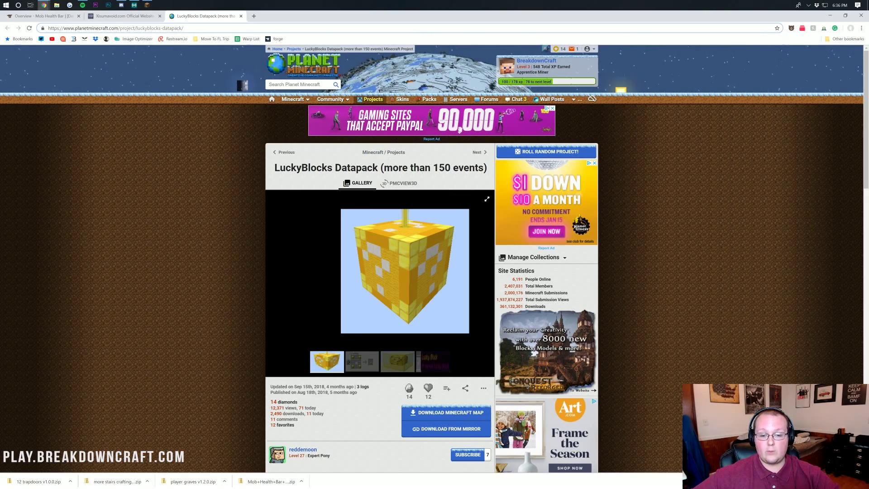
{"action": "scroll", "coordinate": [380, 272], "scroll_direction": "down", "scroll_amount": 6}
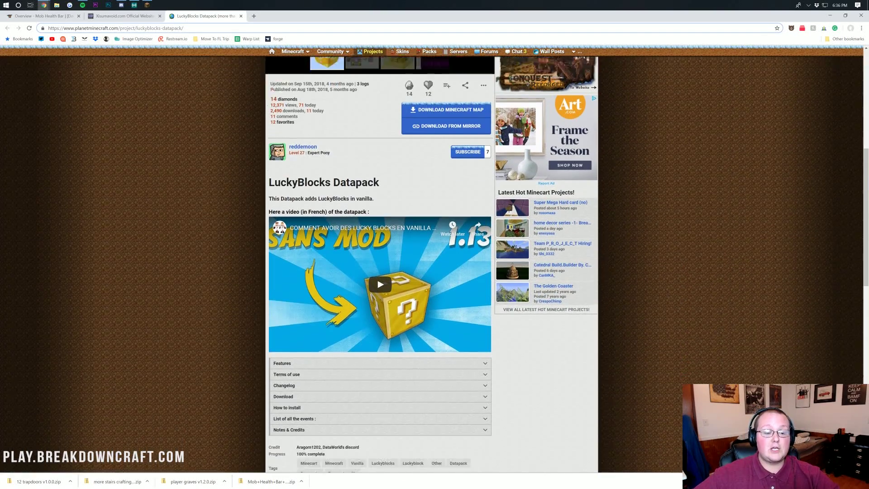
{"action": "scroll", "coordinate": [335, 156], "scroll_direction": "down", "scroll_amount": 4}
{"action": "scroll", "coordinate": [335, 156], "scroll_direction": "up", "scroll_amount": 5}
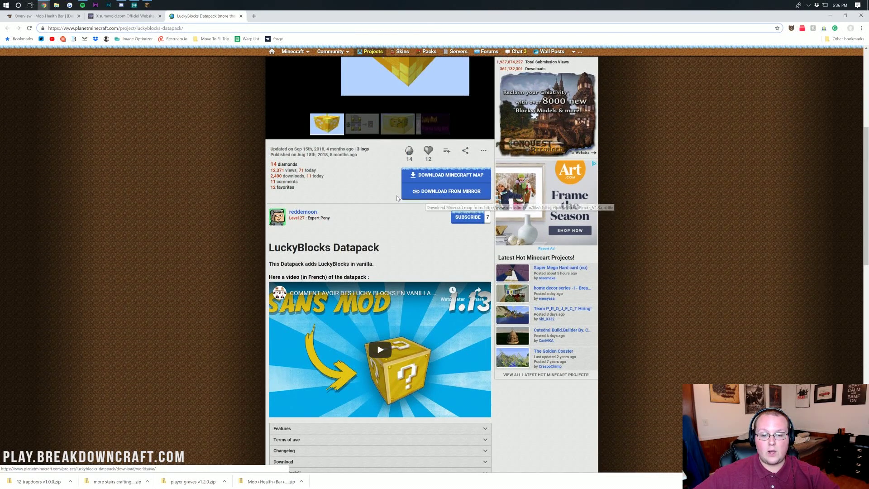
{"action": "left_click", "coordinate": [421, 194]}
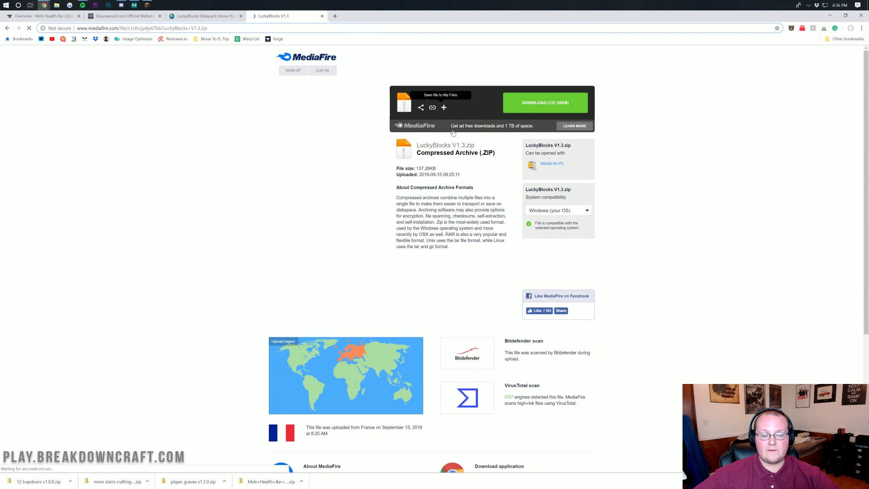
{"action": "left_click", "coordinate": [545, 103]}
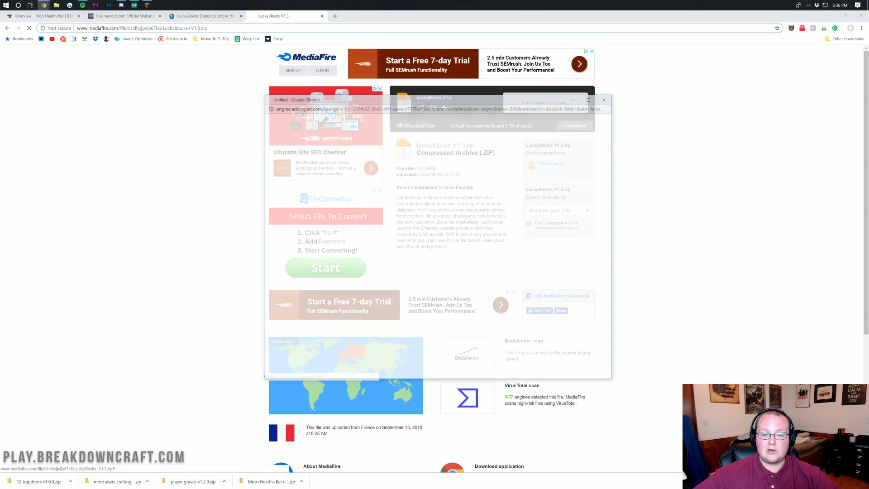
{"action": "left_click", "coordinate": [604, 99]}
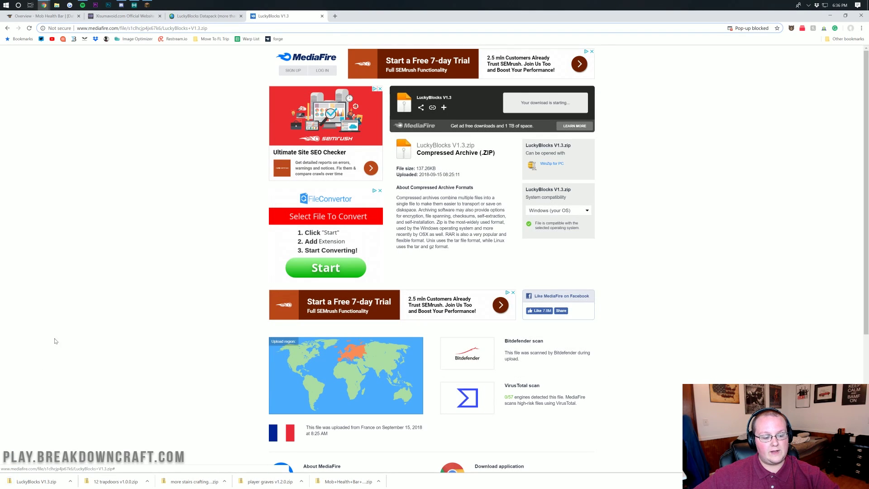
- Minimize the browser to show the downloaded datapack zip files on the desktop and switch to the Minecraft 1.13.2 window
{"action": "left_click", "coordinate": [826, 15]}
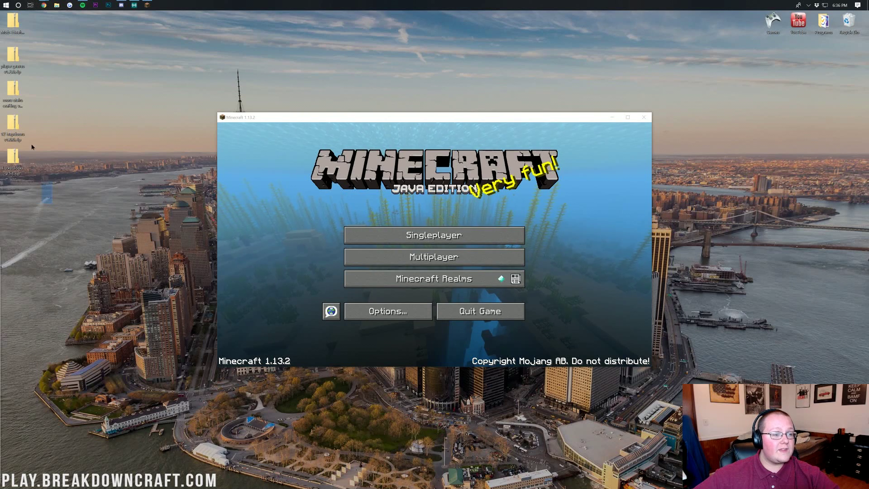
{"action": "left_click_drag", "start_coordinate": [52, 203], "coordinate": [10, 24]}
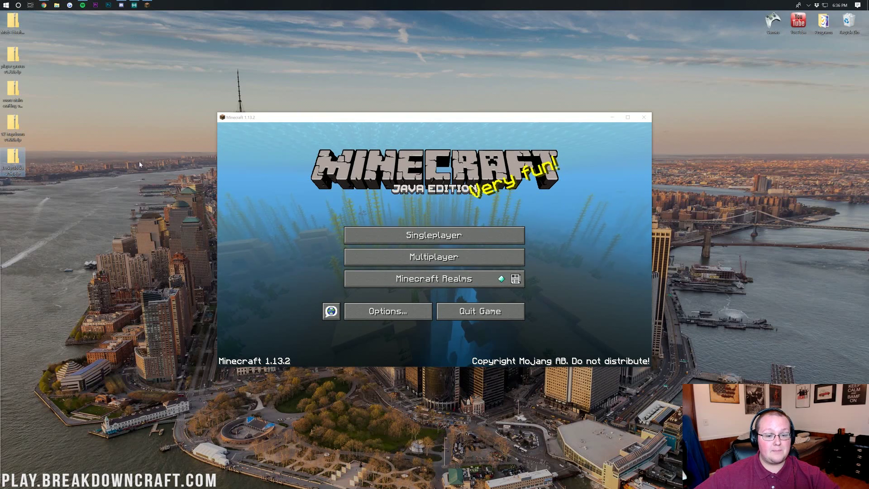
{"action": "left_click", "coordinate": [428, 153]}
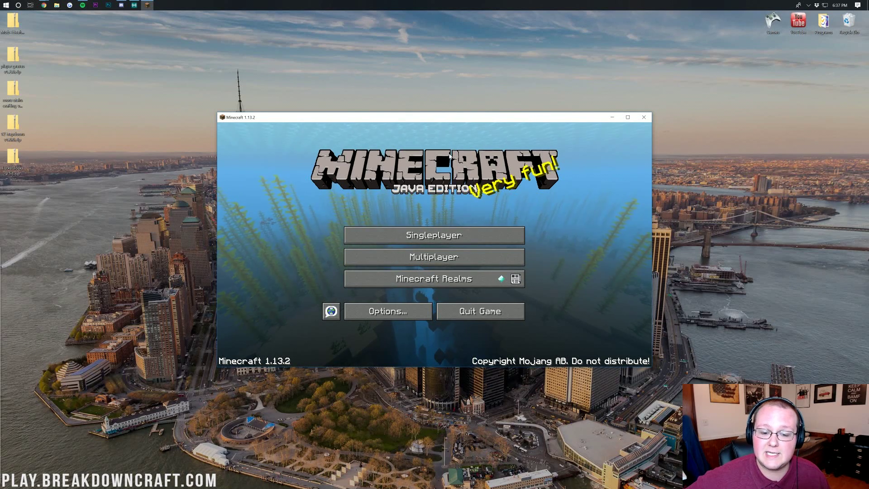
- Start creating a new singleplayer world and name it Datapack
{"action": "left_click", "coordinate": [384, 236]}
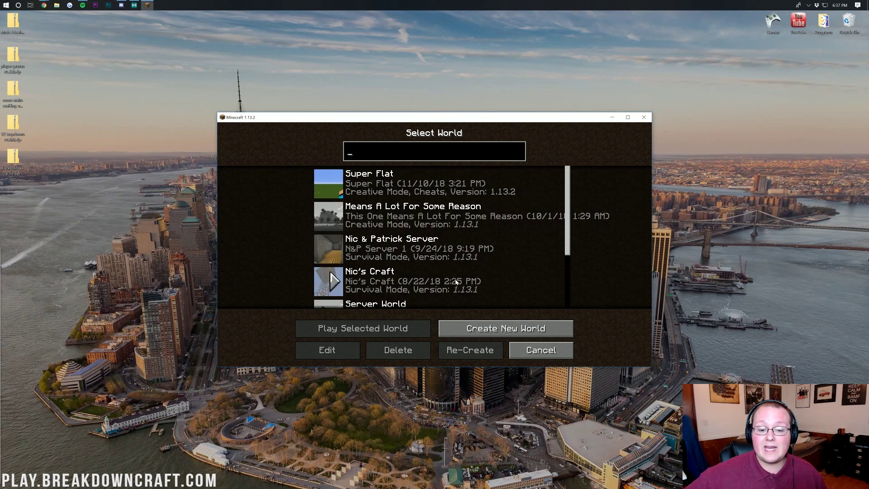
{"action": "left_click", "coordinate": [484, 323]}
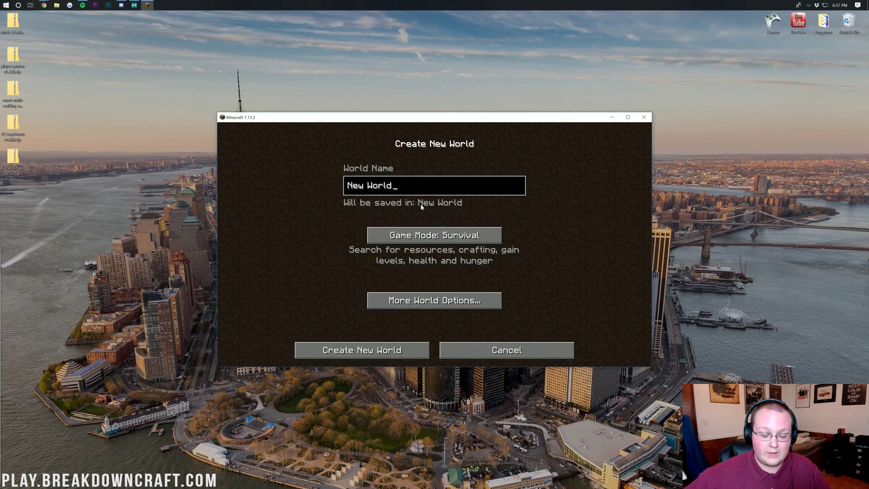
{"action": "key", "text": "ctrl+a"}
{"action": "type", "text": "Dat"}
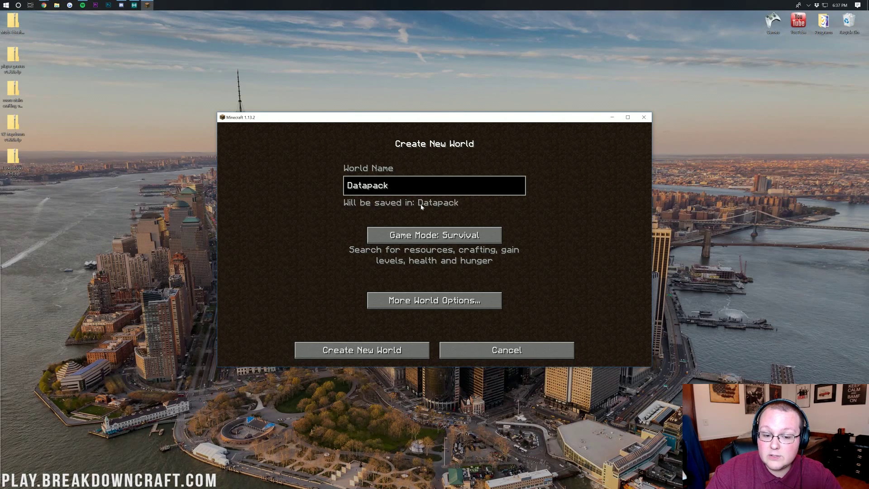
- Create the new survival world and, once it has loaded, save it and quit to the title screen
{"action": "left_click", "coordinate": [370, 352]}
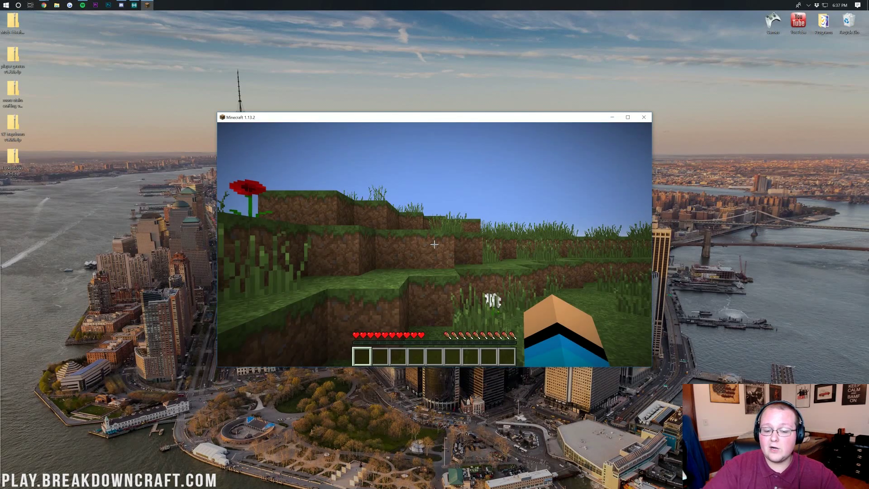
{"action": "key", "text": "Escape"}
{"action": "left_click", "coordinate": [426, 289]}
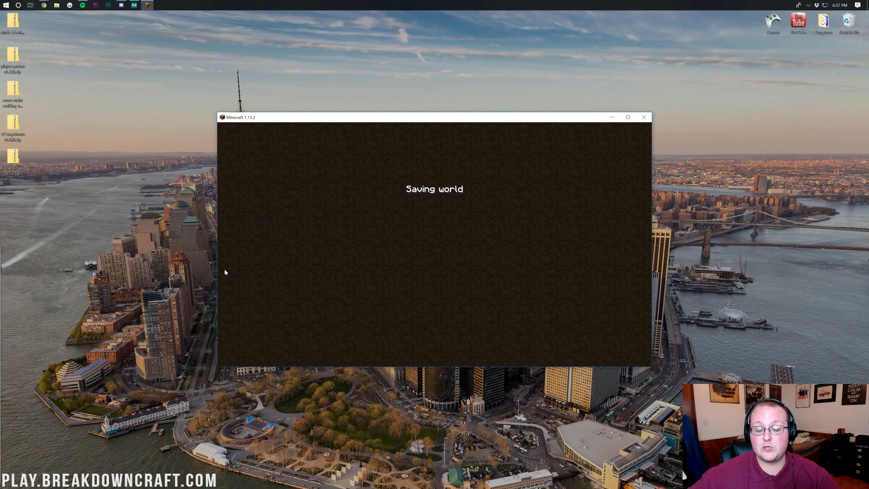
- Open the world folder of the Datapacks singleplayer world from its edit options
{"action": "left_click", "coordinate": [389, 235]}
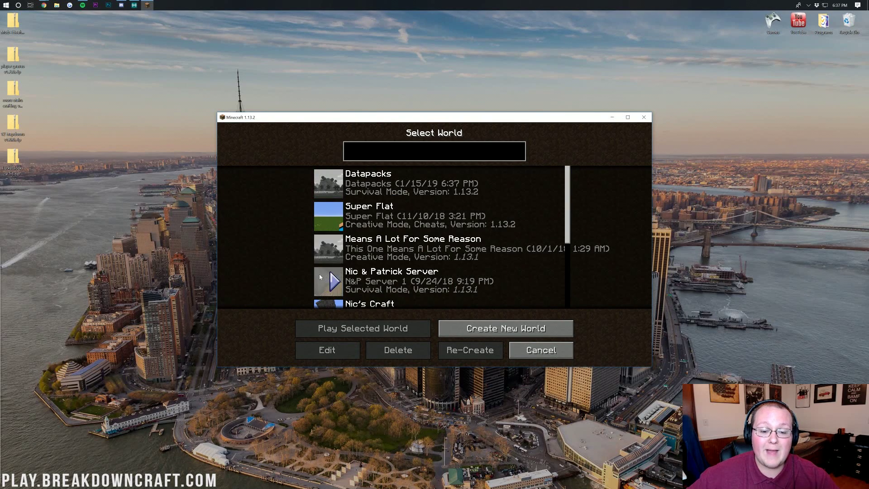
{"action": "left_click", "coordinate": [385, 187]}
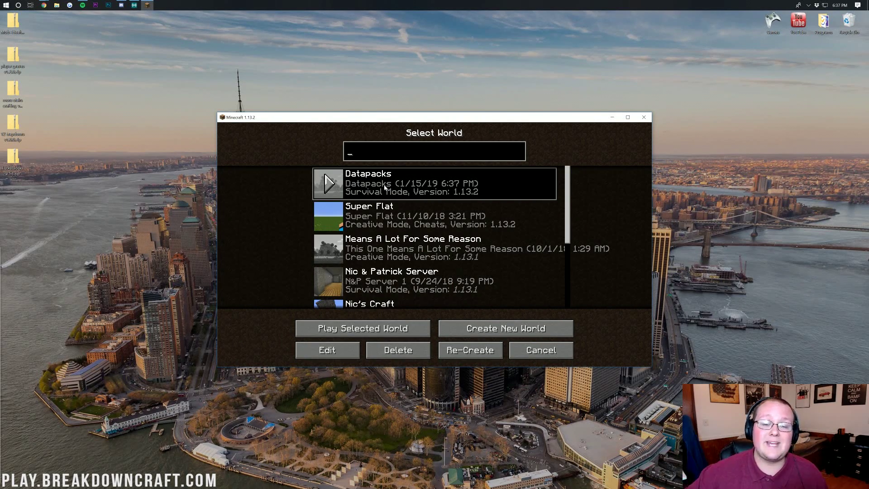
{"action": "left_click", "coordinate": [331, 352]}
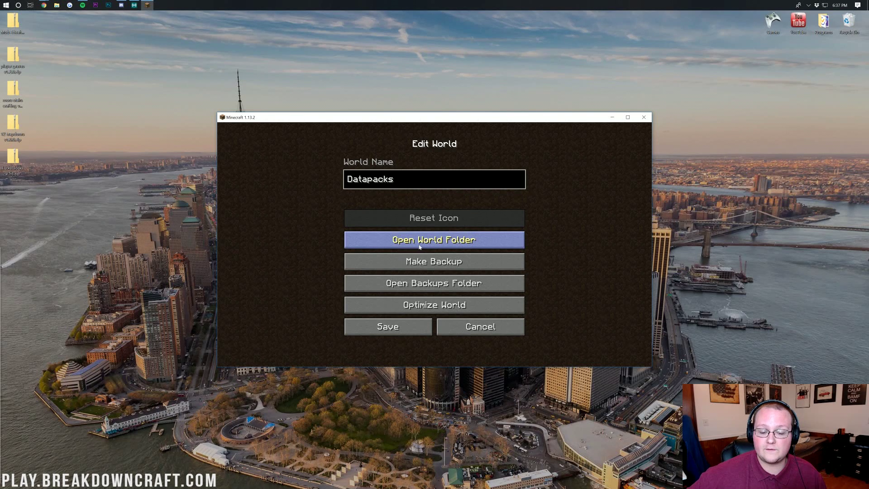
{"action": "left_click", "coordinate": [433, 246]}
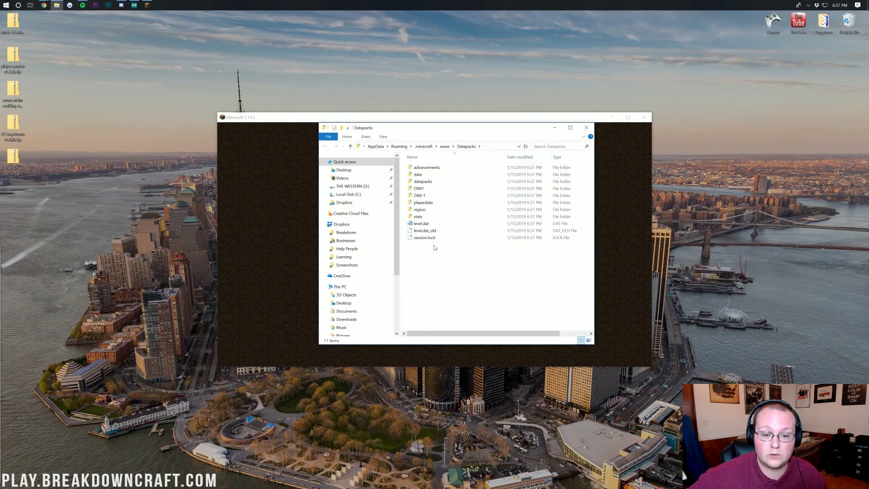
- Copy all five datapack zip files from the desktop into the world's datapacks folder
{"action": "double_click", "coordinate": [419, 182]}
{"action": "left_click_drag", "start_coordinate": [61, 223], "coordinate": [0, 11]}
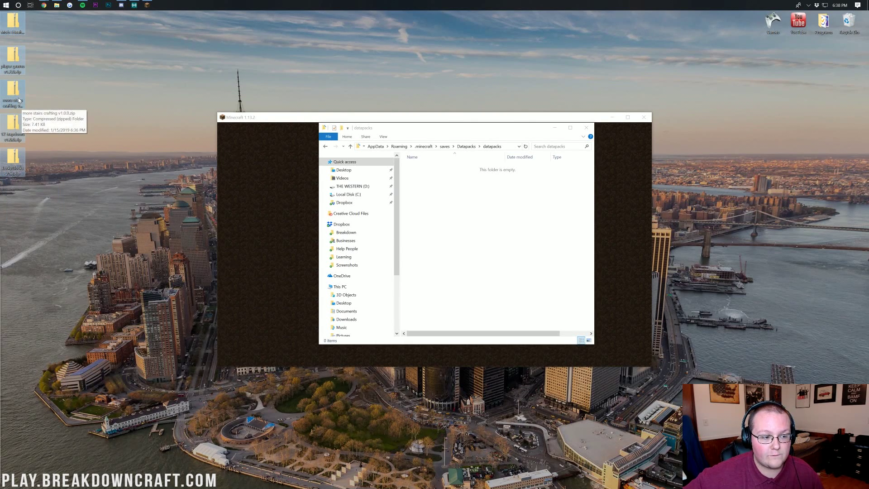
{"action": "left_click_drag", "start_coordinate": [18, 97], "coordinate": [506, 235]}
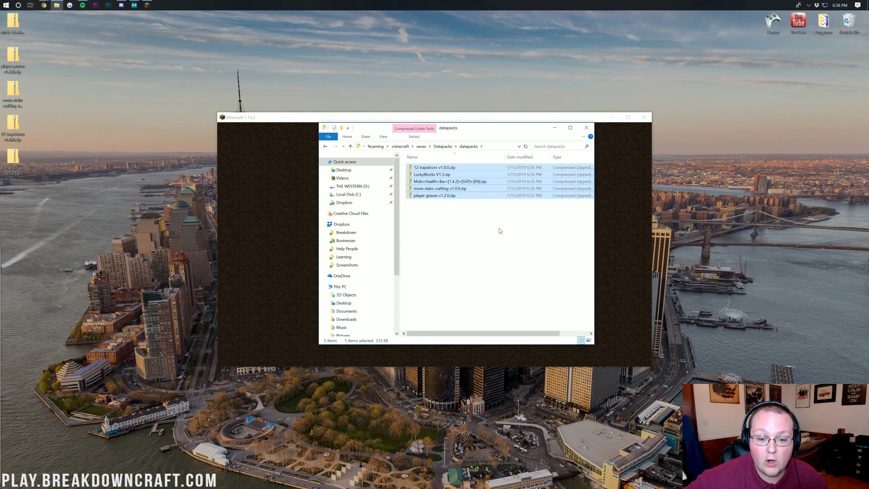
{"action": "left_click", "coordinate": [493, 230]}
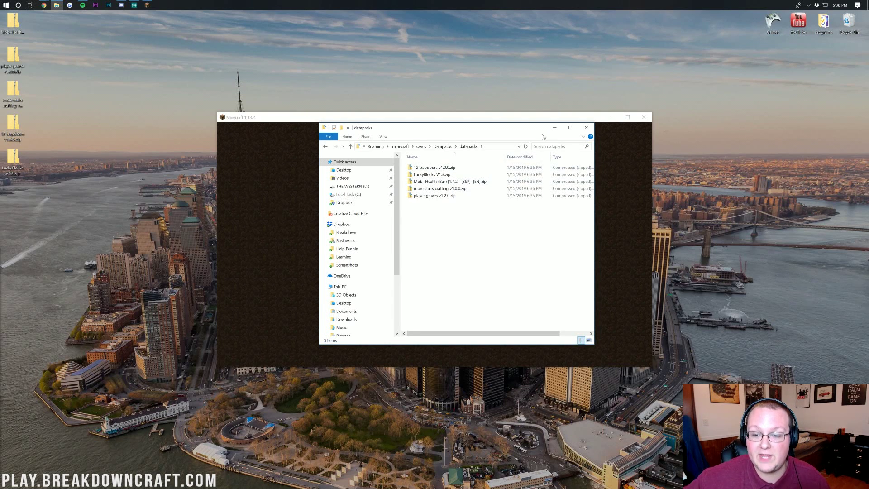
- Close the folder window, save the world edit screen and load the Datapacks world
{"action": "left_click", "coordinate": [587, 127]}
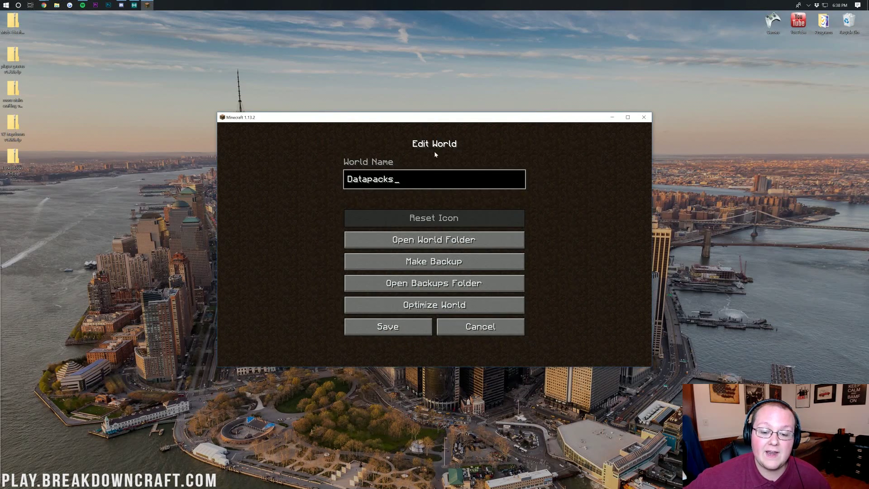
{"action": "left_click", "coordinate": [426, 333]}
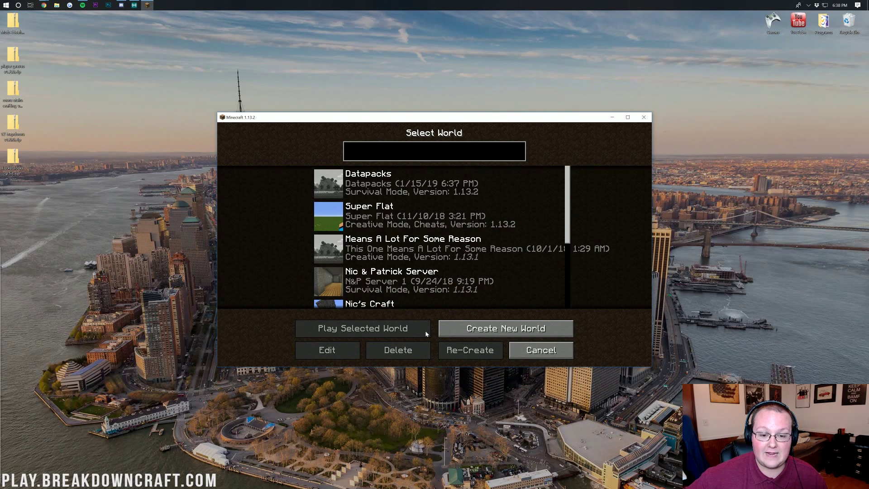
{"action": "double_click", "coordinate": [374, 187]}
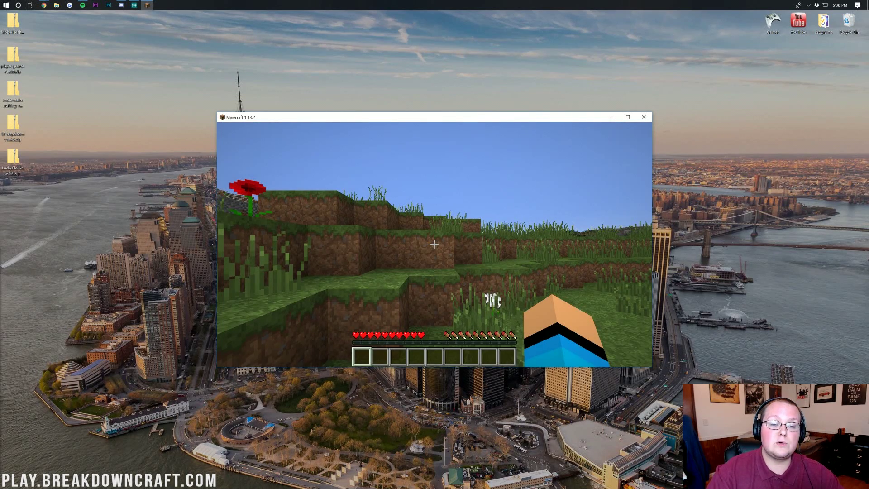
- Try to reload the datapacks in the world with the /reload command
{"action": "key", "text": "slash"}
{"action": "type", "text": "reload"}
{"action": "key", "text": "Return"}
{"action": "key", "text": "t"}
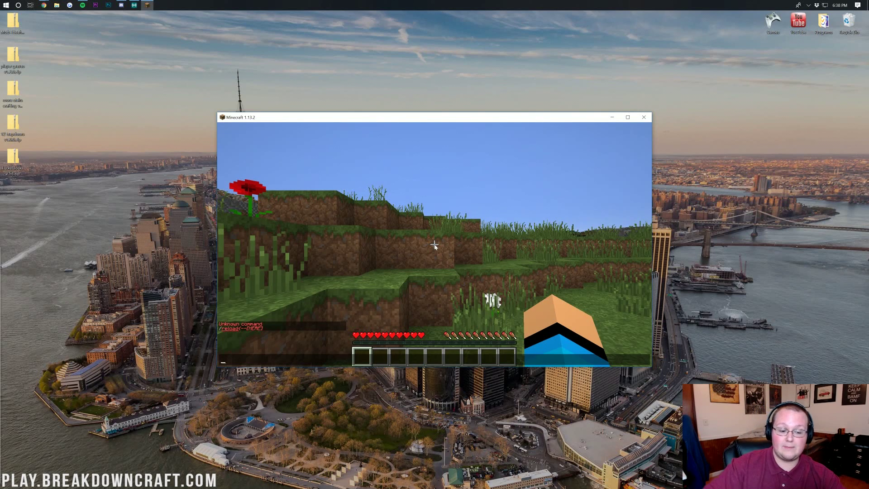
{"action": "key", "text": "Escape"}
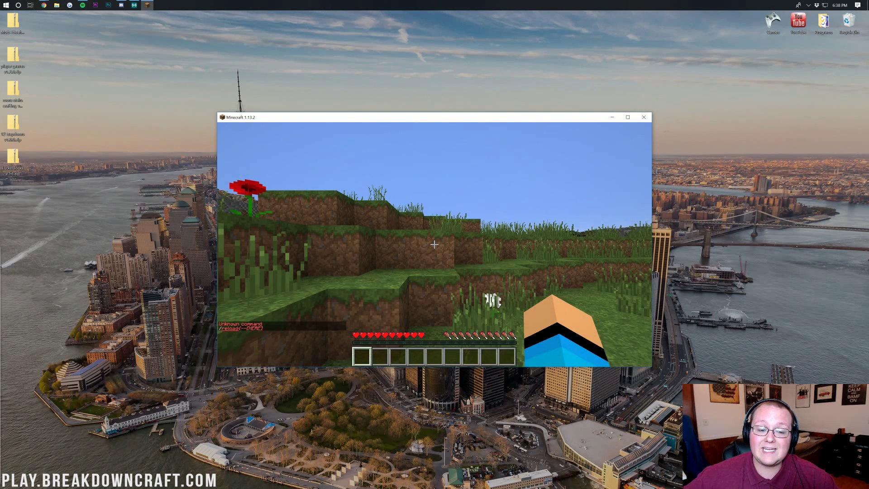
- Open the world to LAN with cheats allowed and reload the datapacks with /reload
{"action": "key", "text": "Escape"}
{"action": "left_click", "coordinate": [487, 263]}
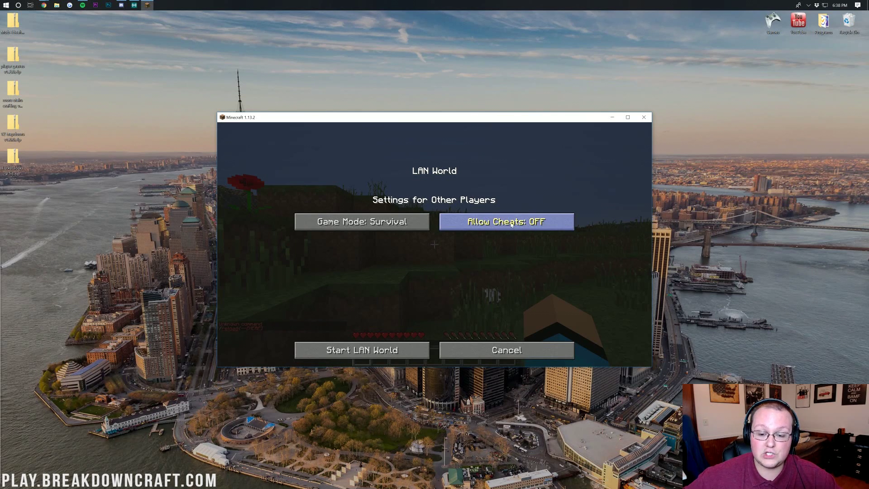
{"action": "left_click", "coordinate": [371, 354]}
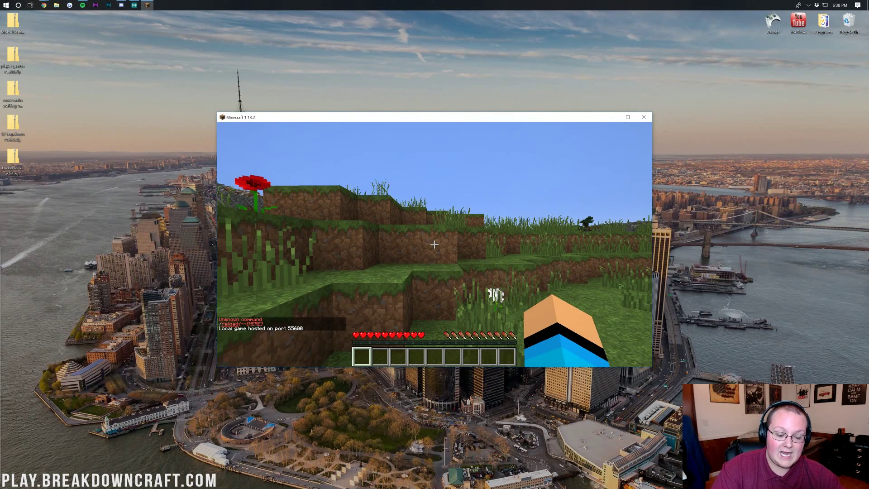
{"action": "type", "text": "/reload"}
{"action": "key", "text": "Return"}
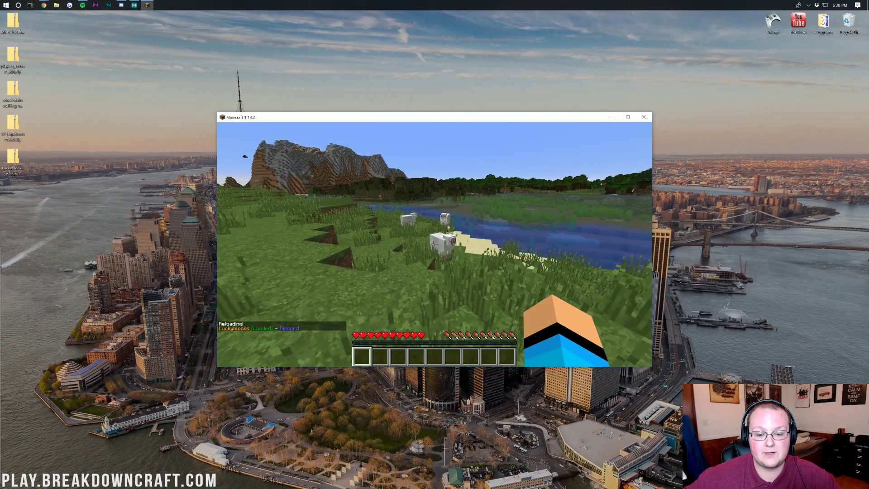
- Walk up to a sheep and hit it to check the mob health bar datapack
{"action": "key", "text": "w"}
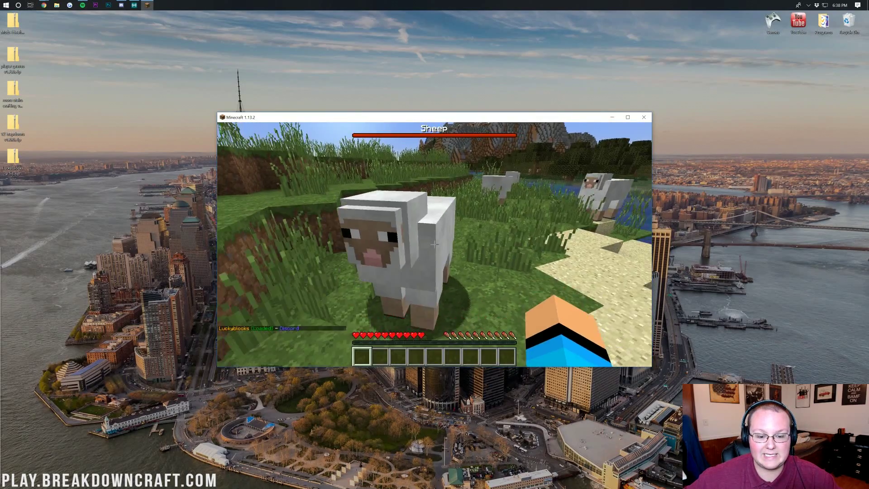
{"action": "left_click", "coordinate": [435, 244]}
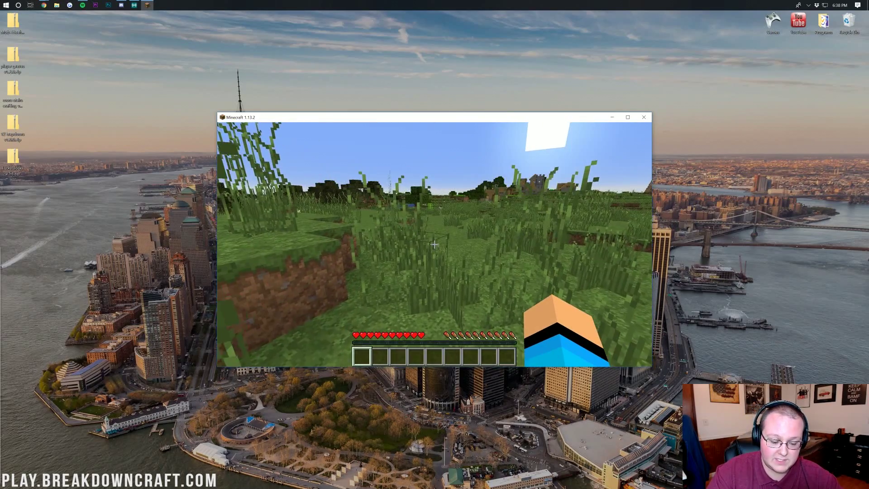
- Dig out a block from the grassy ledge and collect the dropped dirt
{"action": "left_click", "coordinate": [434, 245]}
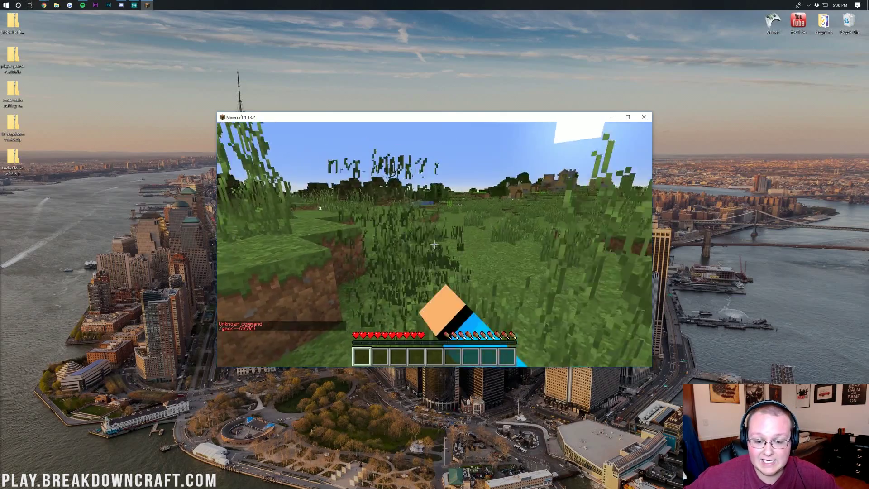
{"action": "left_click", "coordinate": [435, 244]}
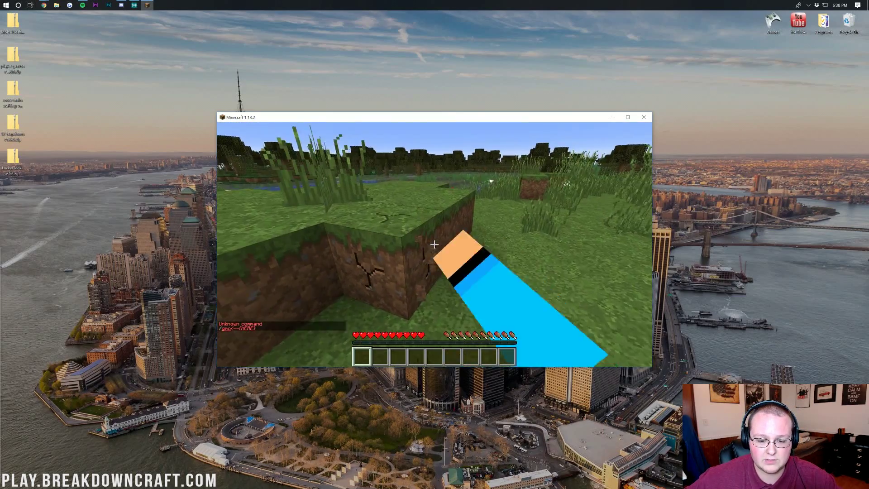
{"action": "left_click", "coordinate": [435, 245]}
{"action": "left_click", "coordinate": [435, 245]}
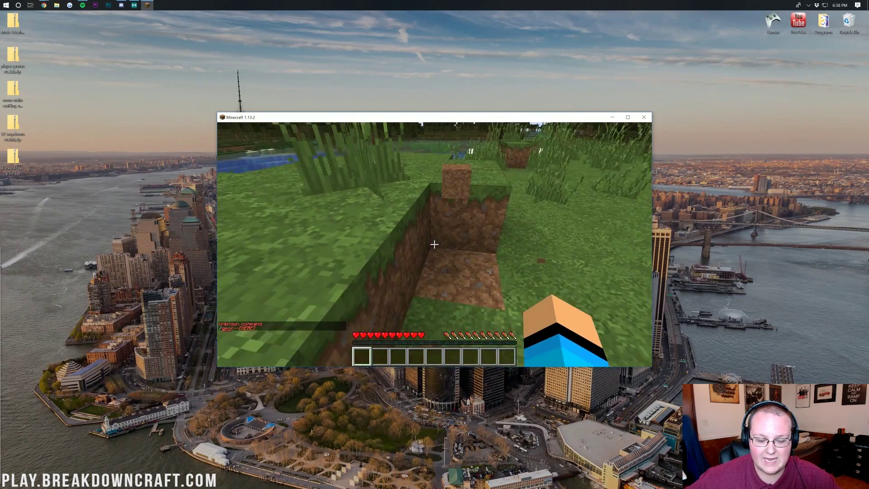
{"action": "key", "text": "w"}
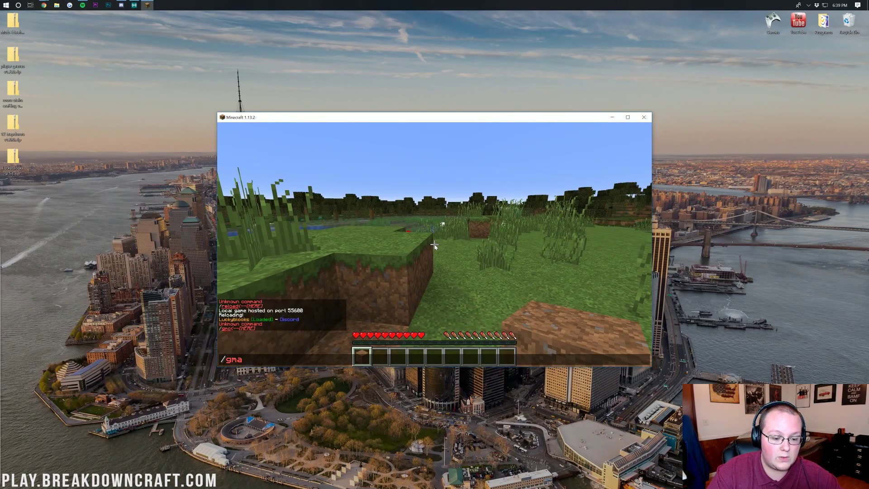
- Fly up in Creative Mode and take a fatal fall in Survival Mode to test the player graves datapack
{"action": "key", "text": "space"}
{"action": "key", "text": "space"}
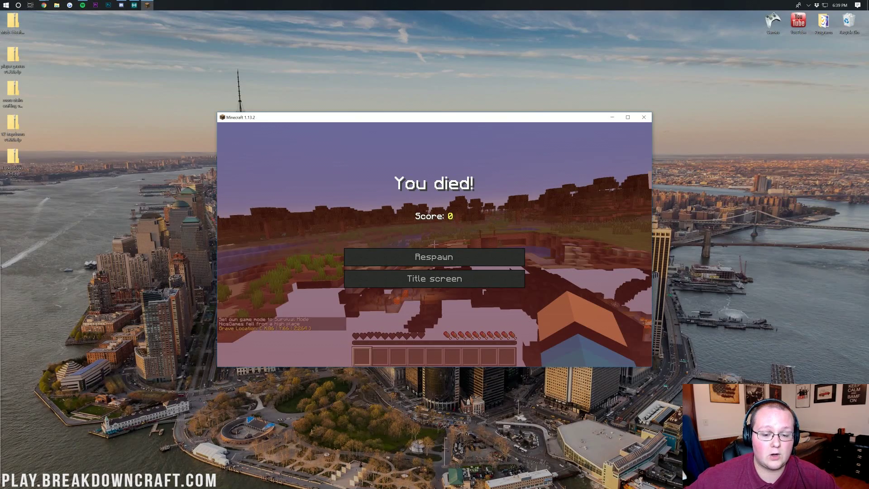
- Respawn and walk up to the grave at the death location to inspect it
{"action": "left_click", "coordinate": [510, 262]}
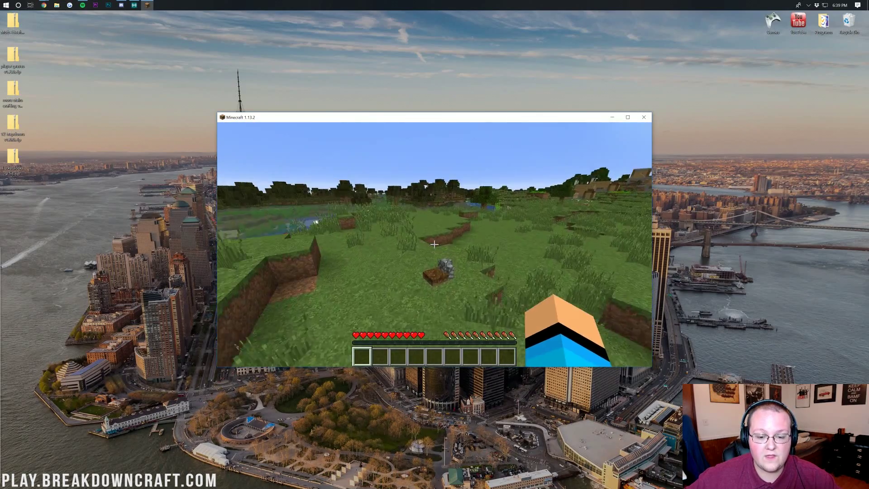
{"action": "key", "text": "w"}
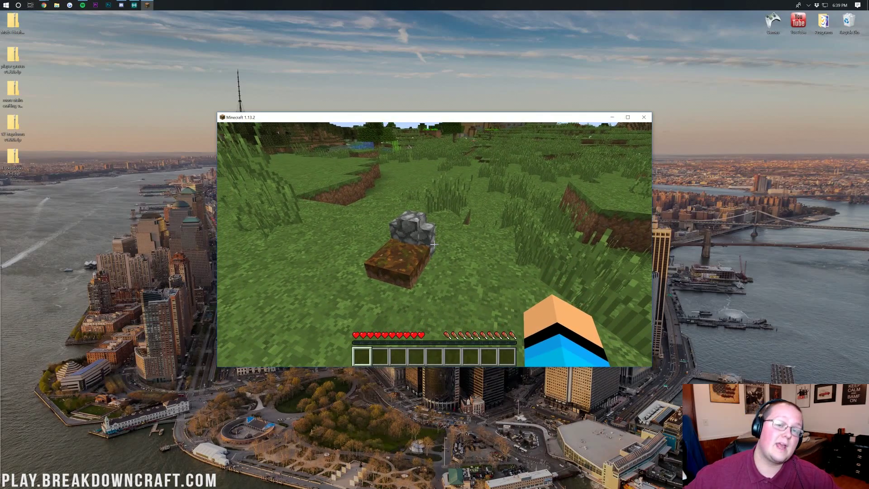
{"action": "key", "text": "s"}
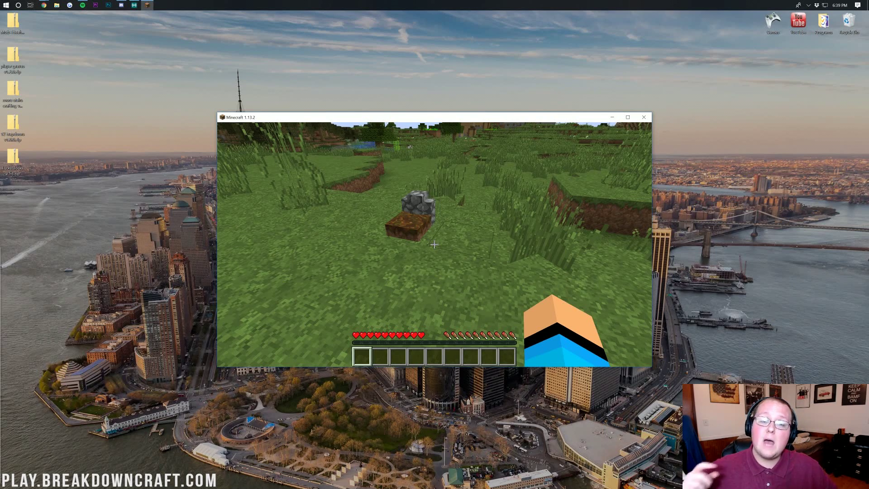
- Switch to creative with /gamemode creative, put 64 oak planks and a crafting table in the hotbar, and return to Survival Mode
{"action": "type", "text": "tive"}
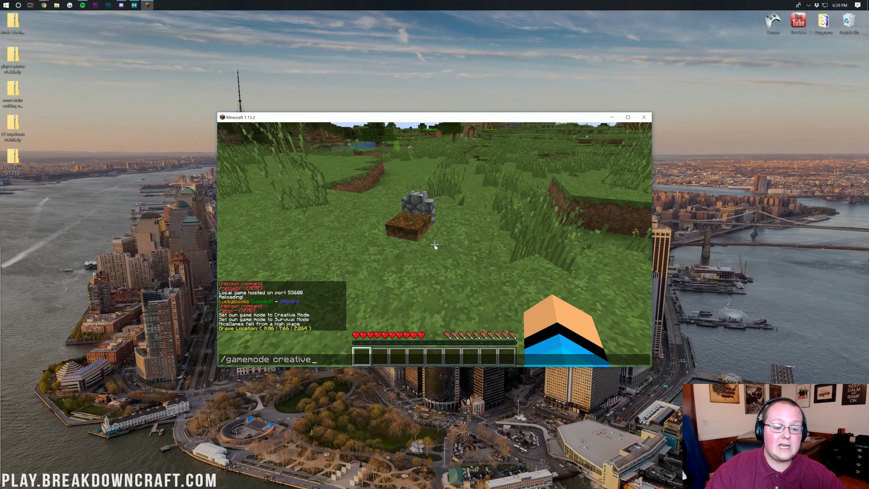
{"action": "type", "text": "/gamemode creative"}
{"action": "key", "text": "Return"}
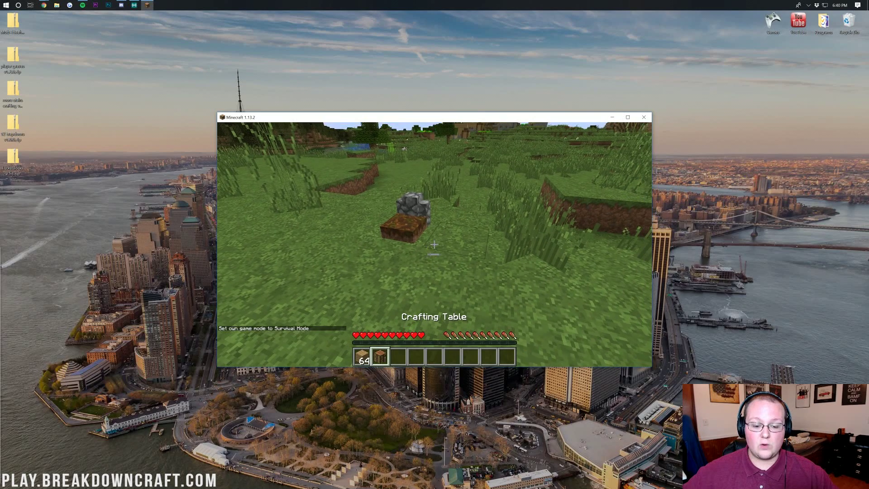
- Place and open the crafting table, and craft 12 oak trapdoors from two full rows of oak planks
{"action": "right_click", "coordinate": [434, 245]}
{"action": "right_click", "coordinate": [435, 244]}
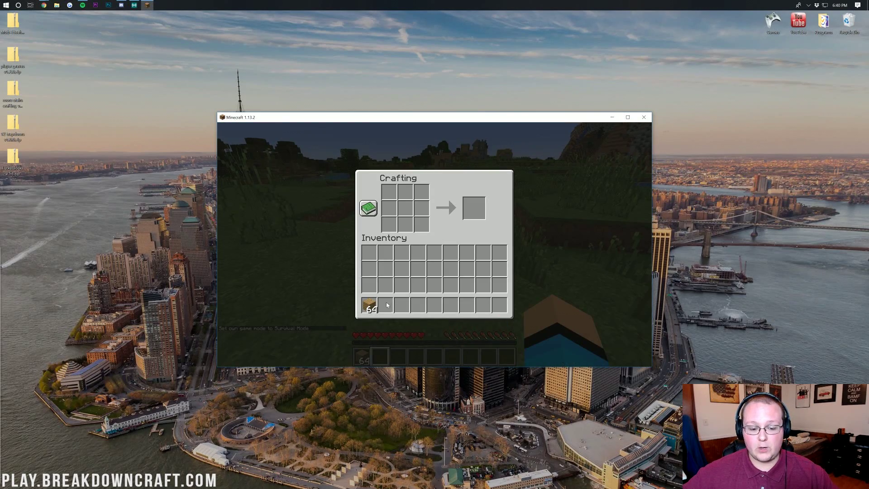
{"action": "left_click", "coordinate": [370, 306]}
{"action": "left_click", "coordinate": [386, 285]}
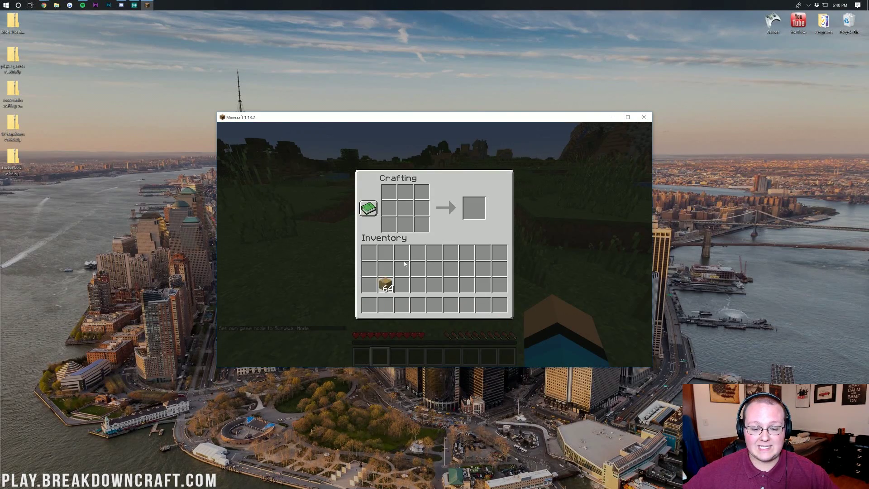
{"action": "left_click", "coordinate": [405, 193]}
{"action": "left_click", "coordinate": [405, 192]}
{"action": "left_click", "coordinate": [451, 285]}
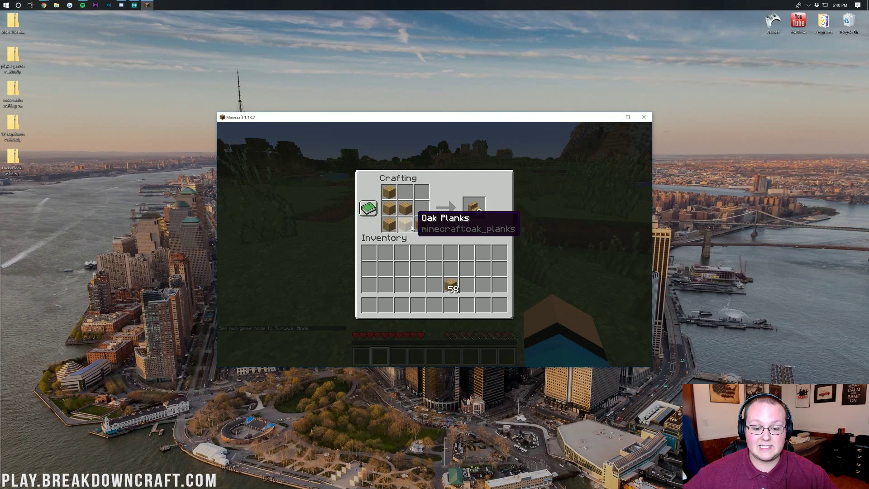
{"action": "double_click", "coordinate": [412, 227]}
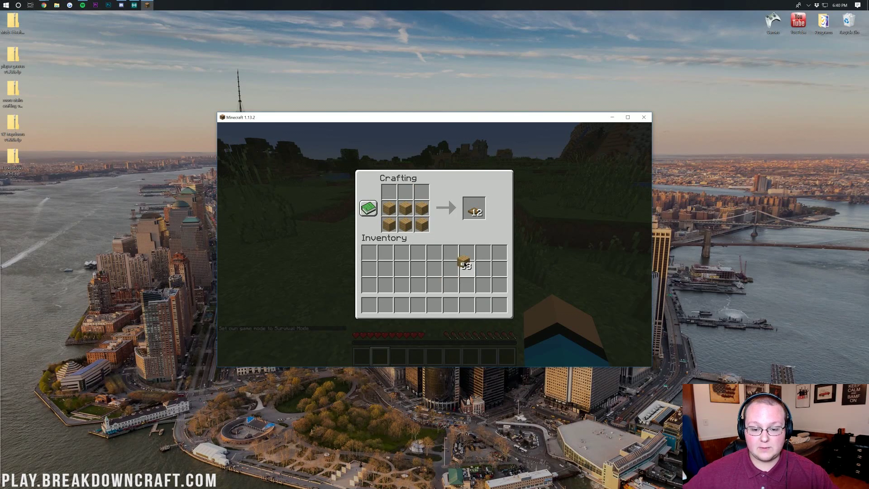
{"action": "left_click", "coordinate": [483, 209], "text": "shift"}
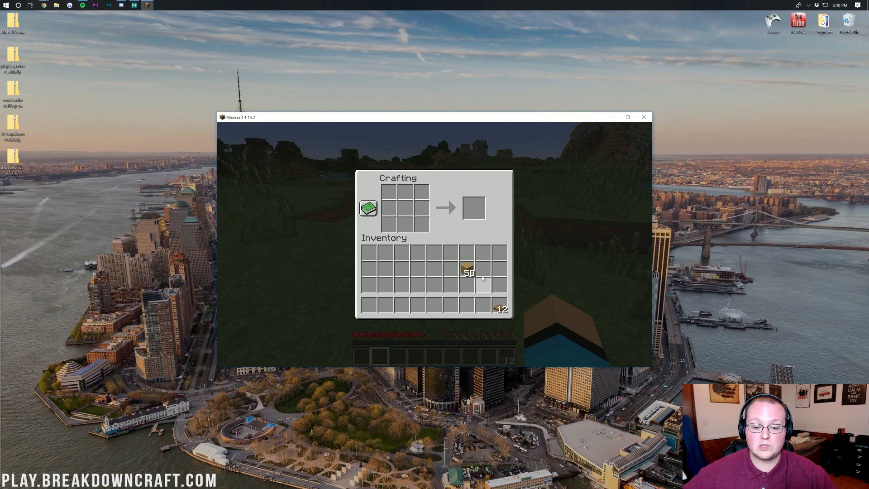
- Craft 8 oak stairs from six oak planks in a stair pattern and store the remaining planks in the hotbar
{"action": "left_click", "coordinate": [407, 192]}
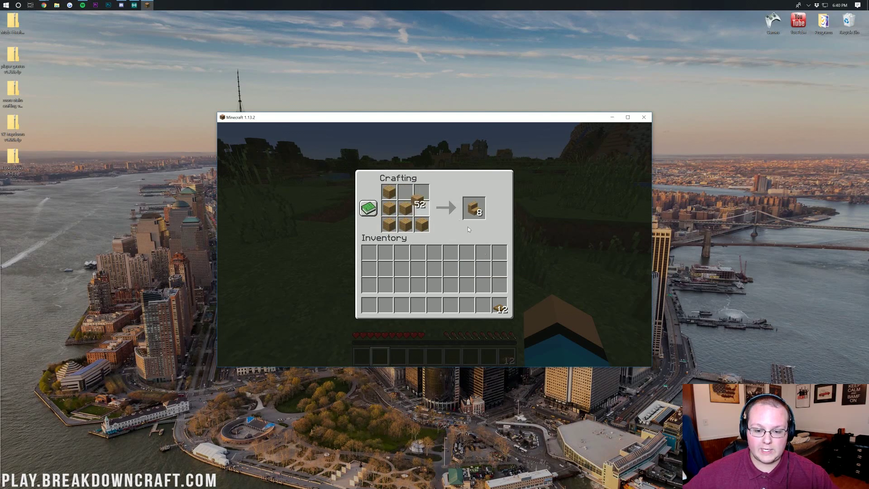
{"action": "left_click", "coordinate": [483, 252]}
{"action": "left_click", "coordinate": [474, 208], "text": "shift"}
{"action": "left_click", "coordinate": [491, 257]}
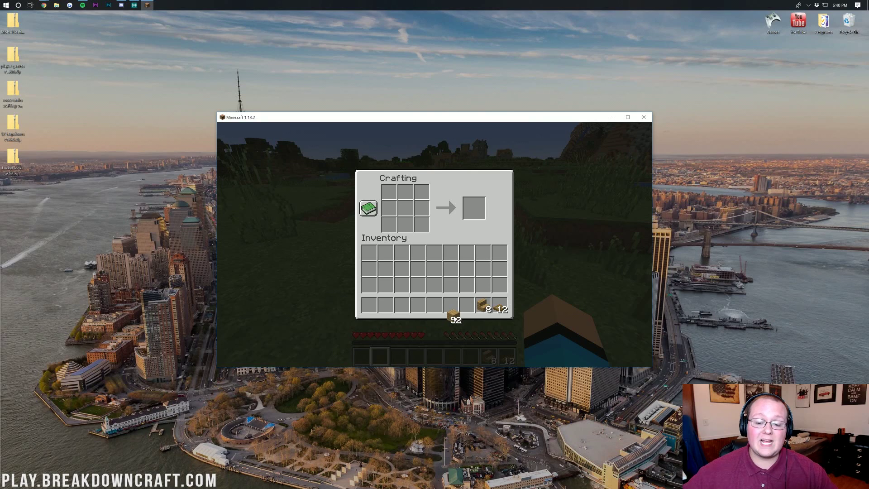
{"action": "left_click", "coordinate": [467, 306]}
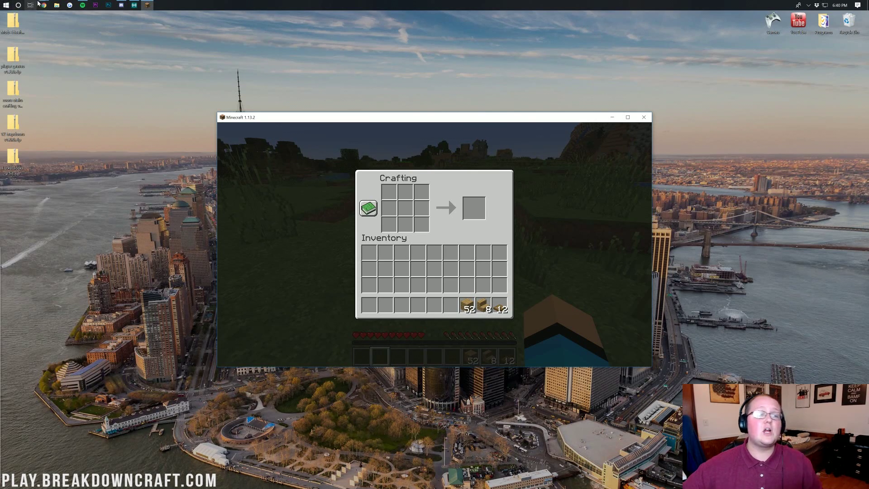
- Switch to the browser and read the Features section on the LuckyBlocks Datapack page for the crafting recipe
{"action": "mouse_move", "coordinate": [44, 5]}
{"action": "left_click", "coordinate": [82, 43]}
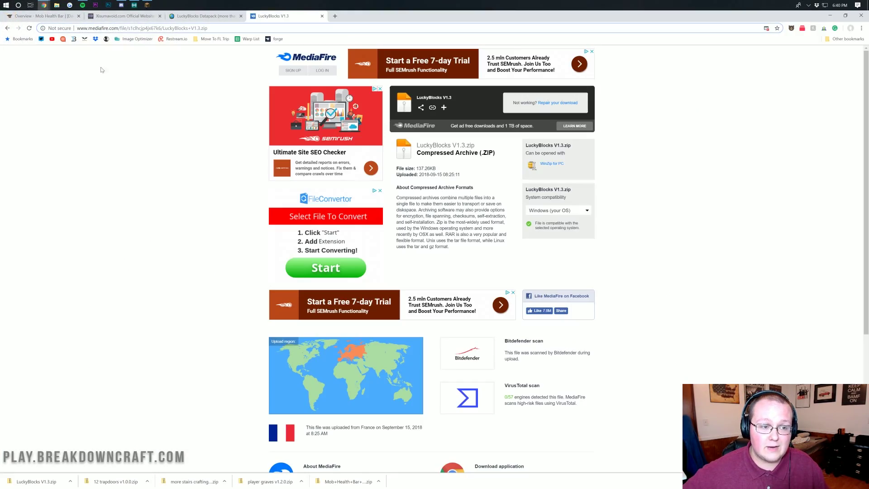
{"action": "left_click", "coordinate": [195, 18]}
{"action": "scroll", "coordinate": [294, 241], "scroll_direction": "down", "scroll_amount": 4}
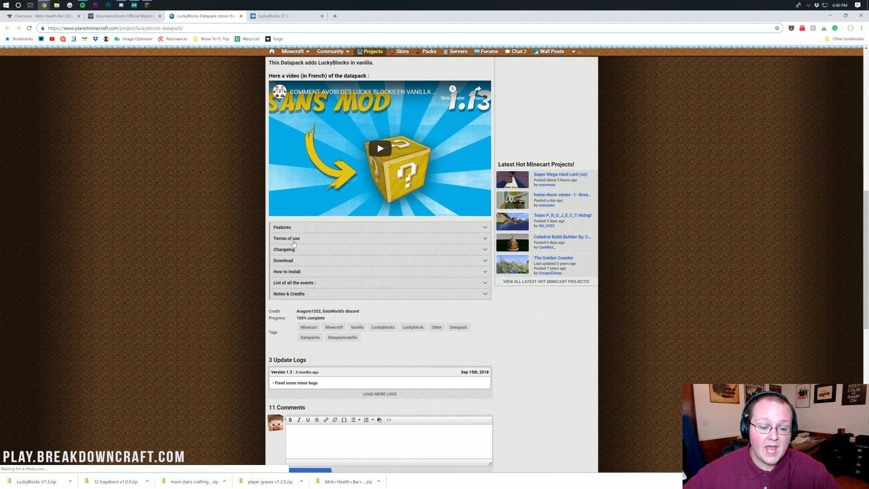
{"action": "left_click", "coordinate": [296, 228]}
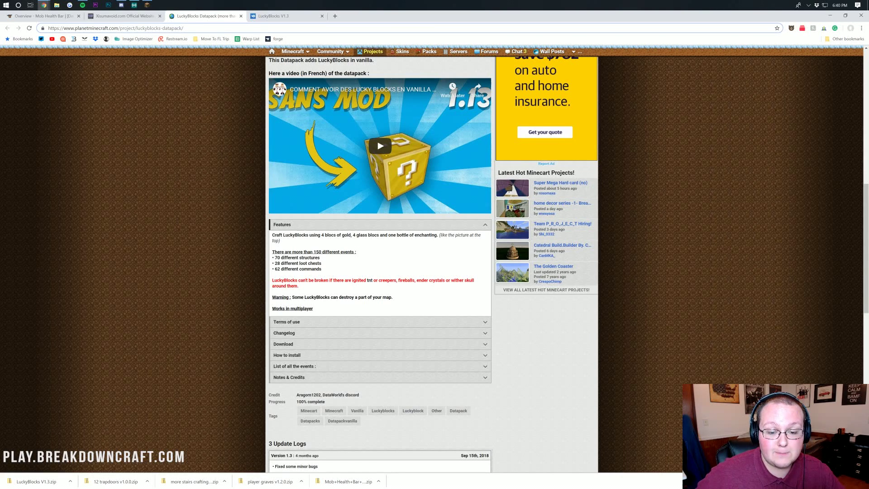
- Return to Minecraft, use /gamemode creative to collect 64 glass, 64 gold blocks and four bottles o' enchanting, and open the crafting table in Survival Mode
{"action": "left_click", "coordinate": [147, 5]}
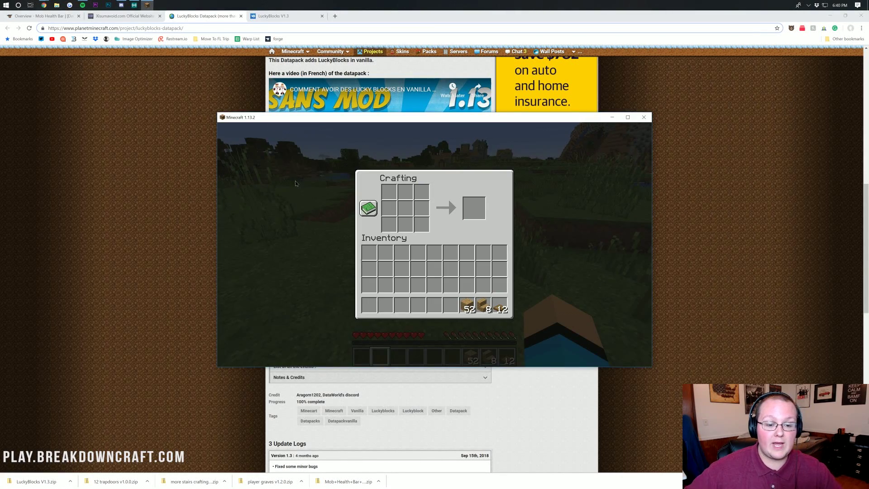
{"action": "key", "text": "Escape"}
{"action": "key", "text": "t"}
{"action": "key", "text": "Up"}
{"action": "key", "text": "Up"}
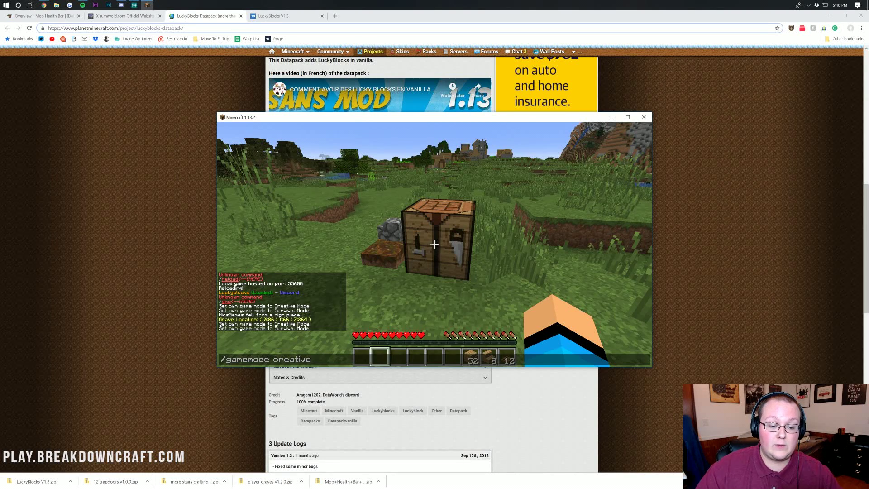
{"action": "key", "text": "Return"}
{"action": "right_click", "coordinate": [435, 244]}
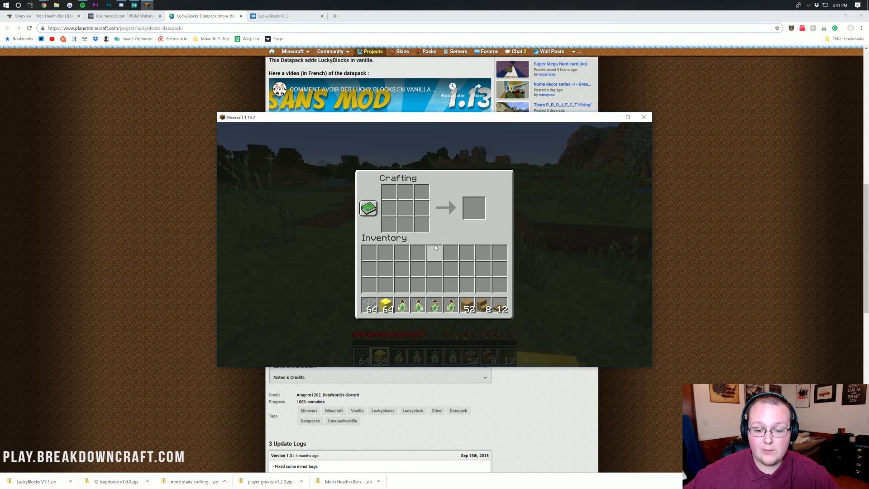
- Craft a Lucky Block from gold blocks in the four corners, glass on the four sides and a bottle o' enchanting in the centre
{"action": "left_click", "coordinate": [389, 308]}
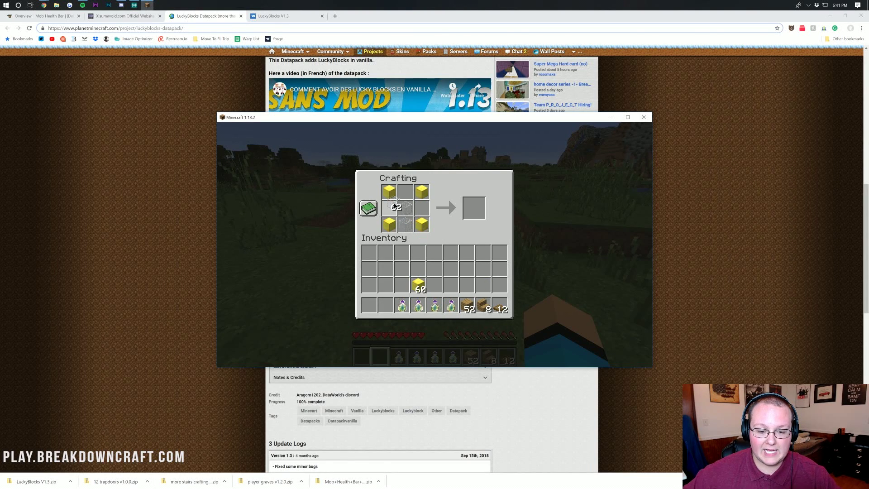
{"action": "left_click", "coordinate": [419, 209]}
{"action": "left_click", "coordinate": [419, 209]}
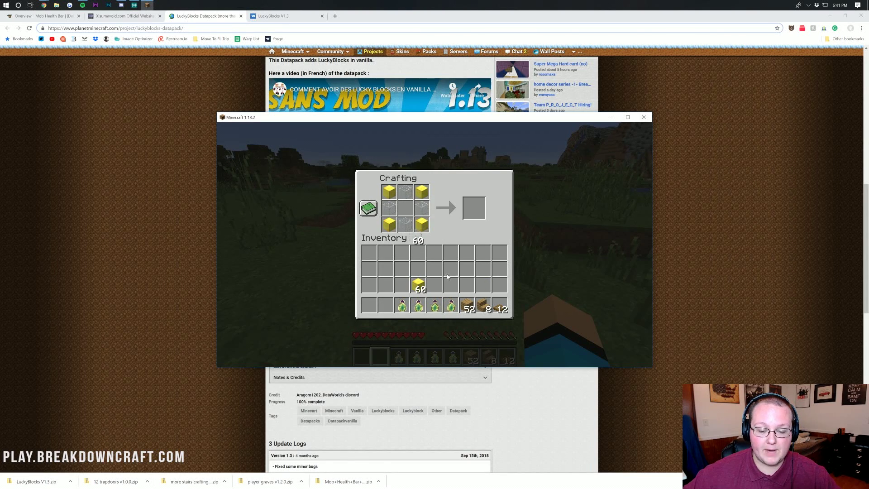
{"action": "left_click", "coordinate": [451, 285]}
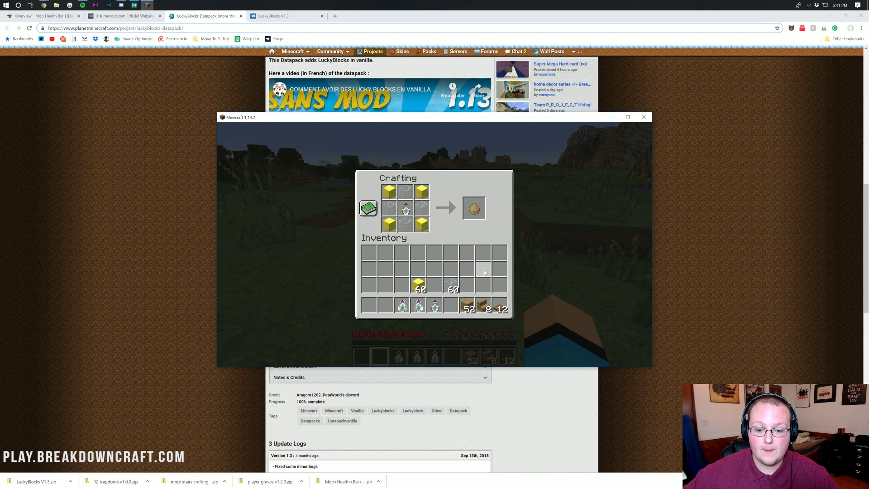
{"action": "left_click", "coordinate": [475, 210], "text": "shift"}
{"action": "left_click", "coordinate": [524, 230]}
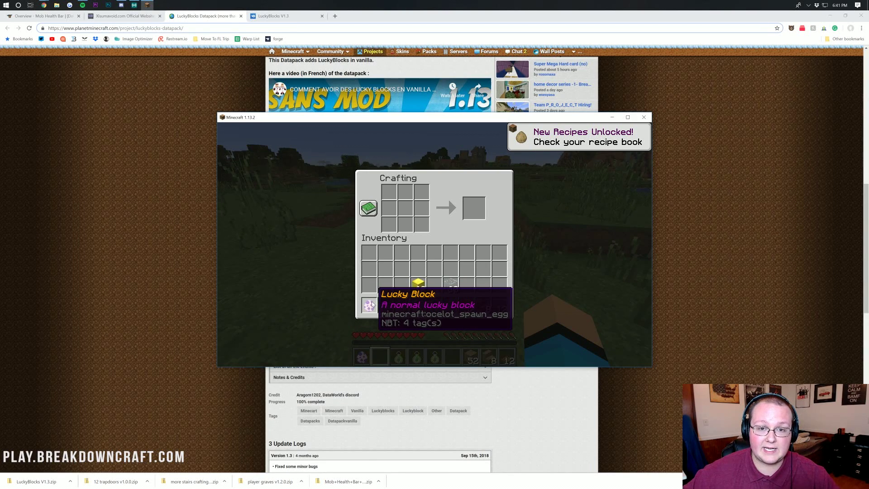
- Refill the same recipe with gold blocks, glass and the remaining bottles to craft three more Lucky Blocks, and close the crafting table
{"action": "left_click", "coordinate": [418, 283]}
{"action": "right_click", "coordinate": [422, 224]}
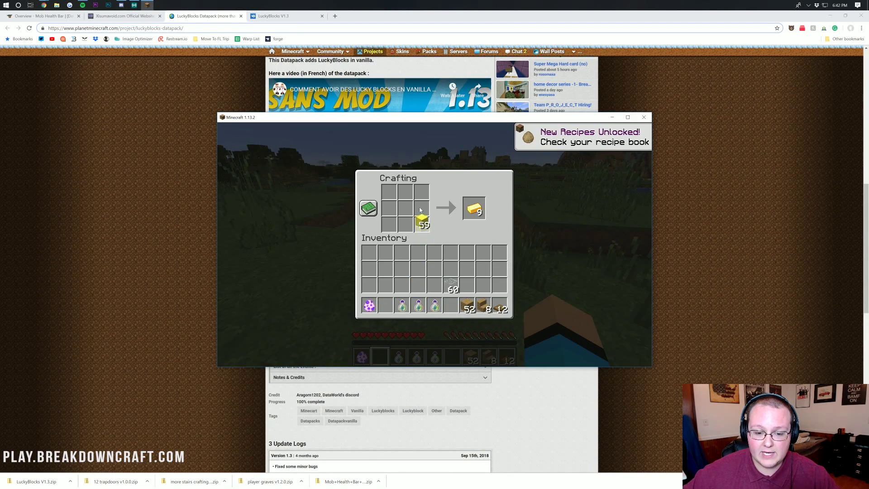
{"action": "right_click", "coordinate": [421, 192]}
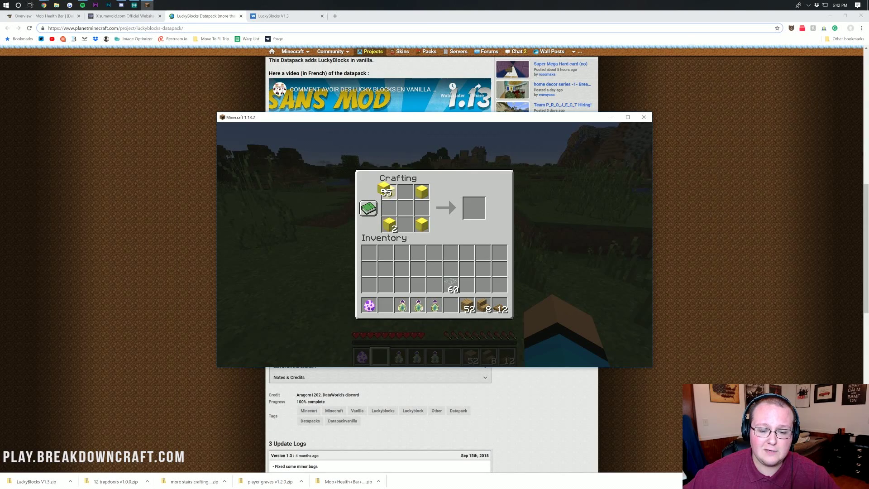
{"action": "right_click", "coordinate": [424, 223]}
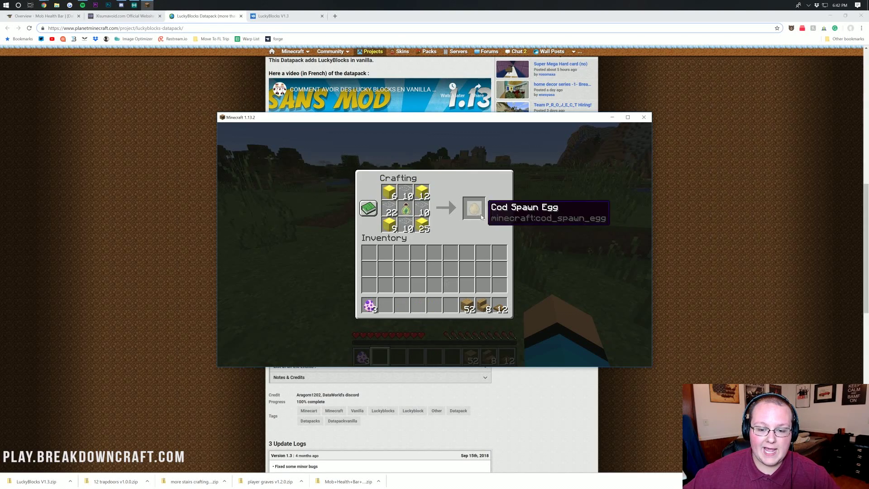
{"action": "left_click", "coordinate": [474, 208], "text": "shift"}
{"action": "key", "text": "e"}
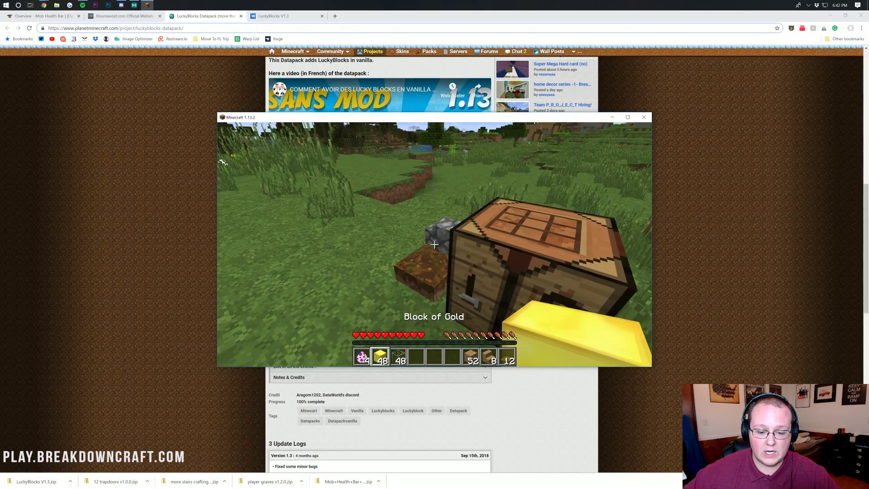
- Check the inventory, equip the Lucky Blocks and place all four in a row on the grass near the crafting table
{"action": "key", "text": "e"}
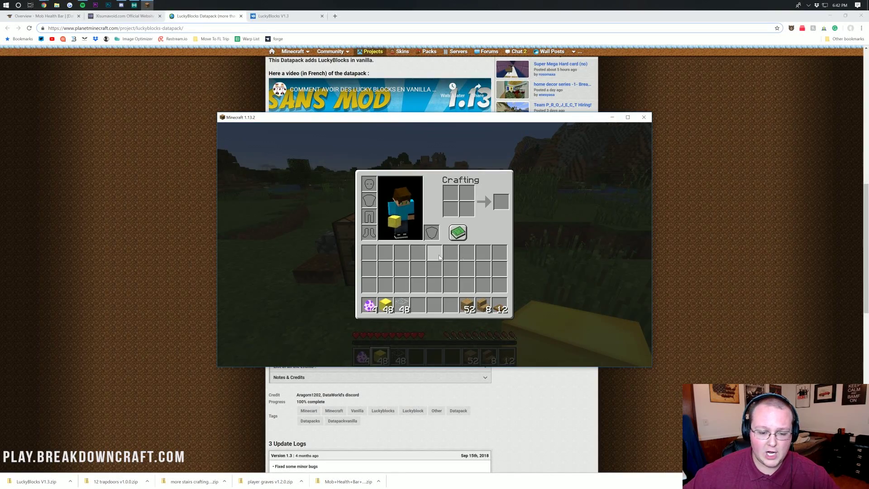
{"action": "key", "text": "e"}
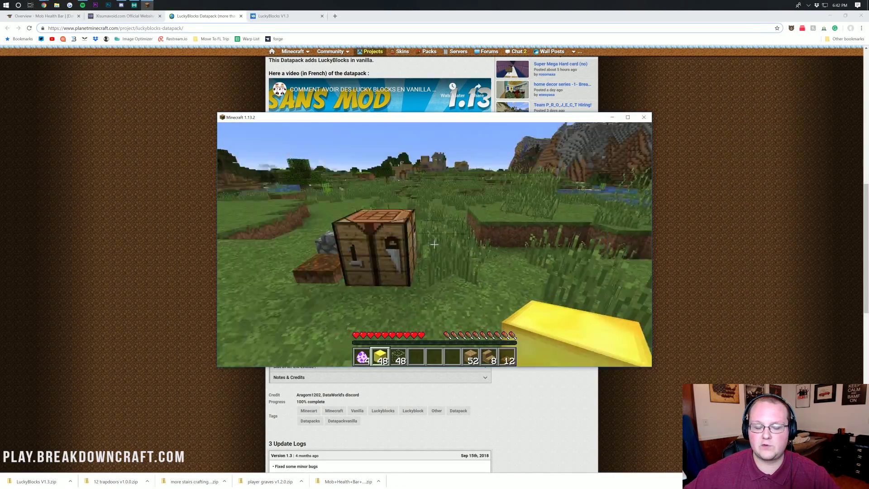
{"action": "scroll", "coordinate": [435, 244], "scroll_direction": "up", "scroll_amount": 3}
{"action": "scroll", "coordinate": [434, 245], "scroll_direction": "down", "scroll_amount": 2}
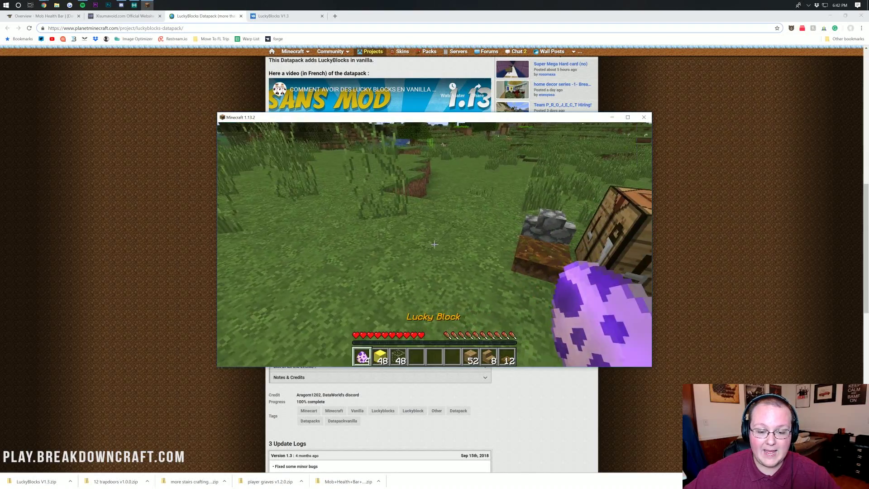
{"action": "right_click", "coordinate": [434, 244]}
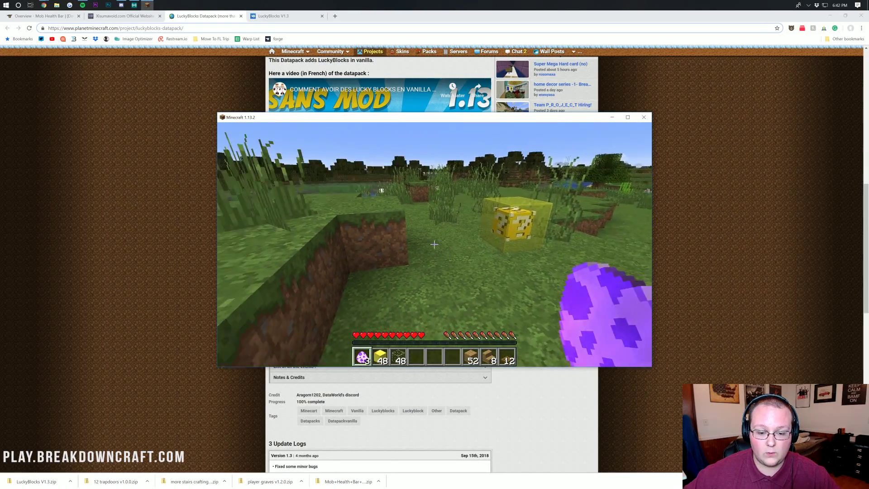
{"action": "right_click", "coordinate": [434, 245]}
{"action": "right_click", "coordinate": [434, 245]}
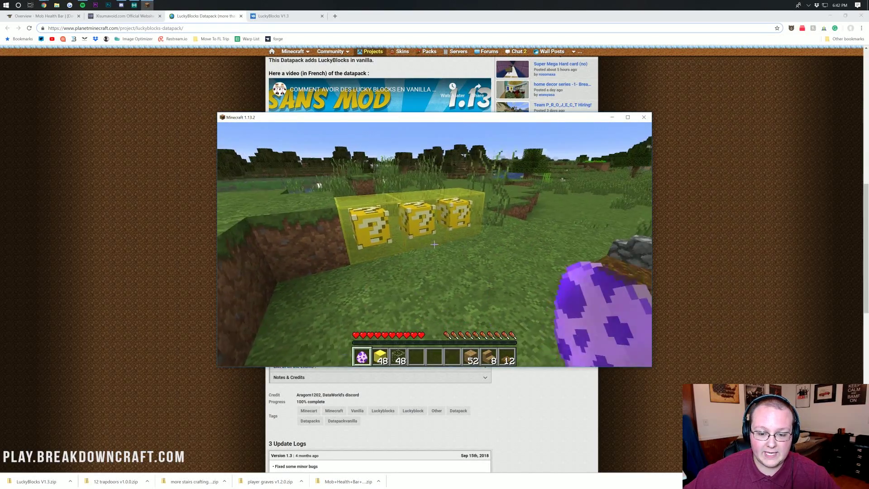
{"action": "right_click", "coordinate": [434, 245]}
{"action": "key", "text": "w"}
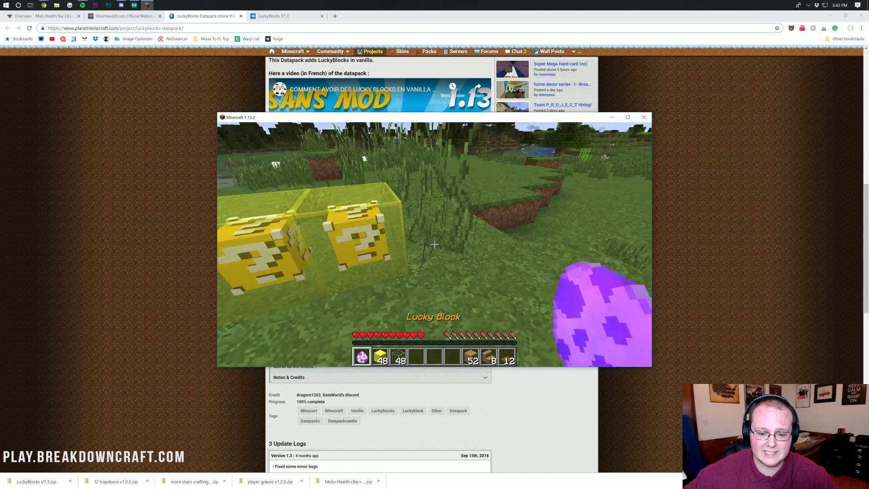
{"action": "right_click", "coordinate": [435, 244]}
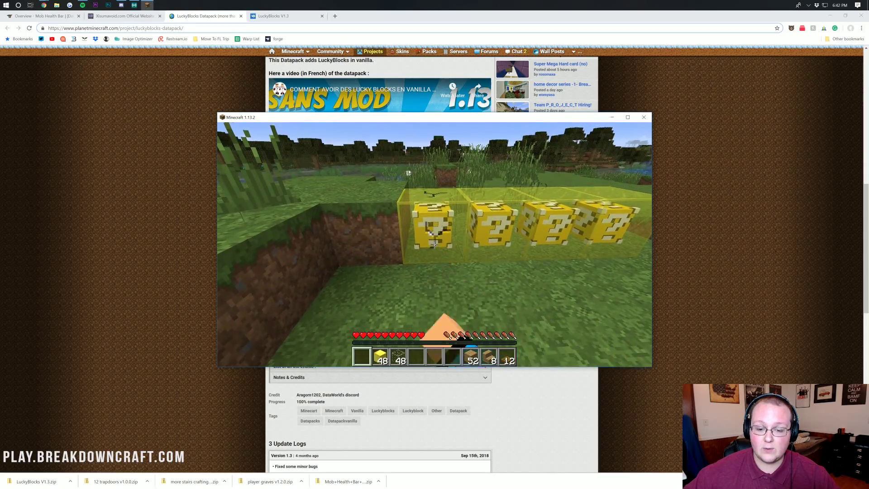
- Break two of the placed Lucky Blocks in Survival Mode to trigger their events, and back away from the skeletons
{"action": "key", "text": "s"}
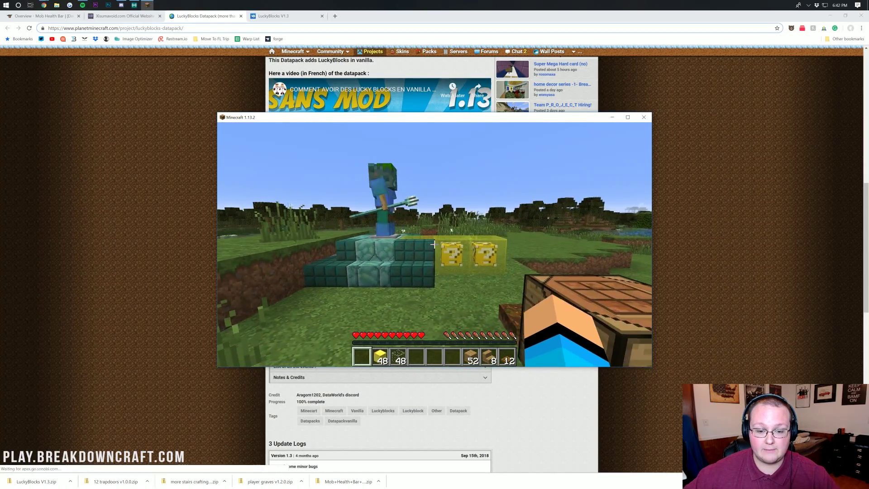
{"action": "key", "text": "w"}
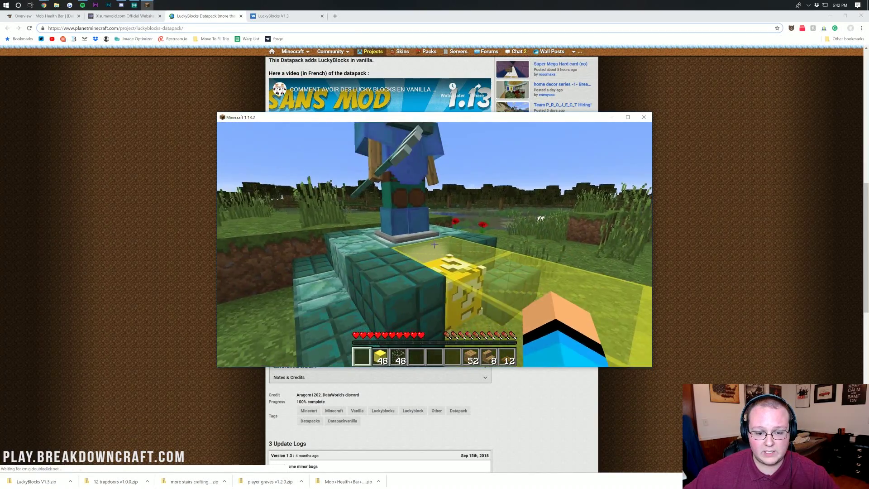
{"action": "left_click", "coordinate": [434, 244]}
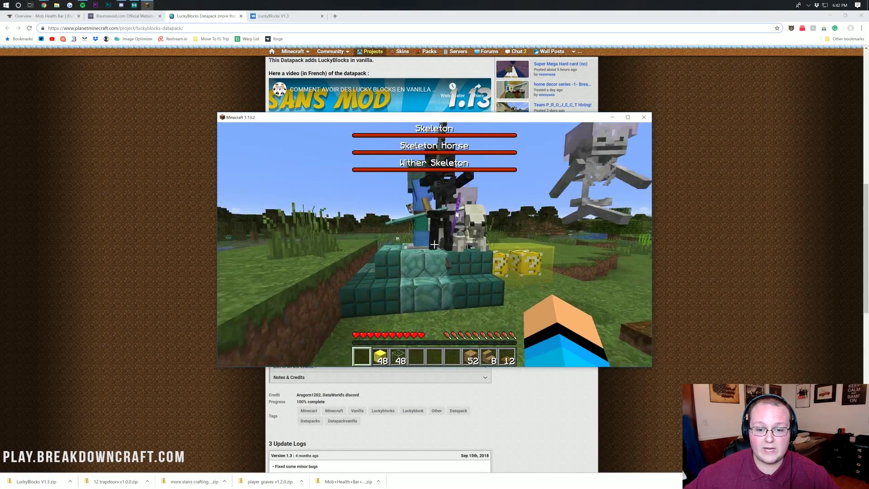
{"action": "key", "text": "s"}
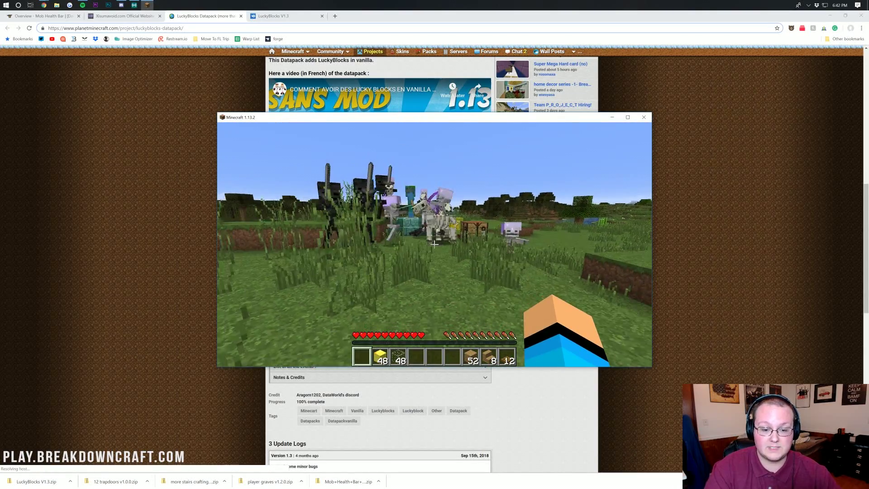
- Switch to Creative Mode with /gamemode creative, go around the mobs to the remaining Lucky Blocks and break another one
{"action": "type", "text": "/gamemode creative"}
{"action": "key", "text": "Return"}
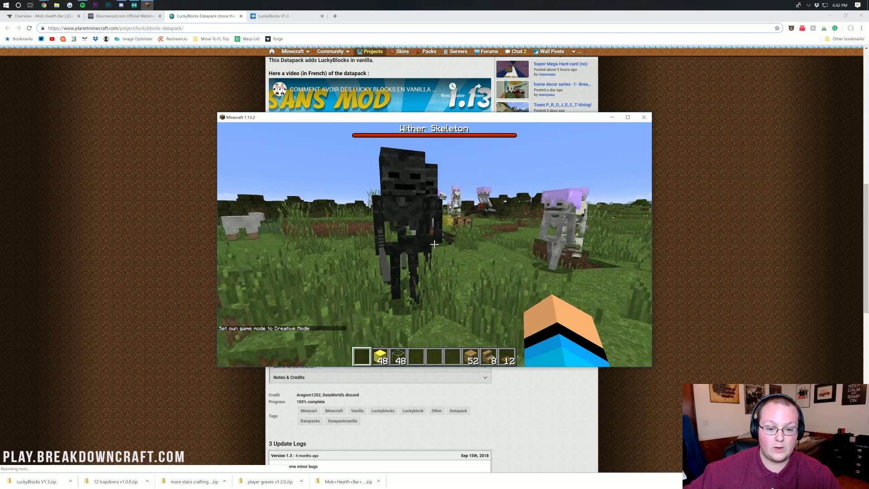
{"action": "key", "text": "w"}
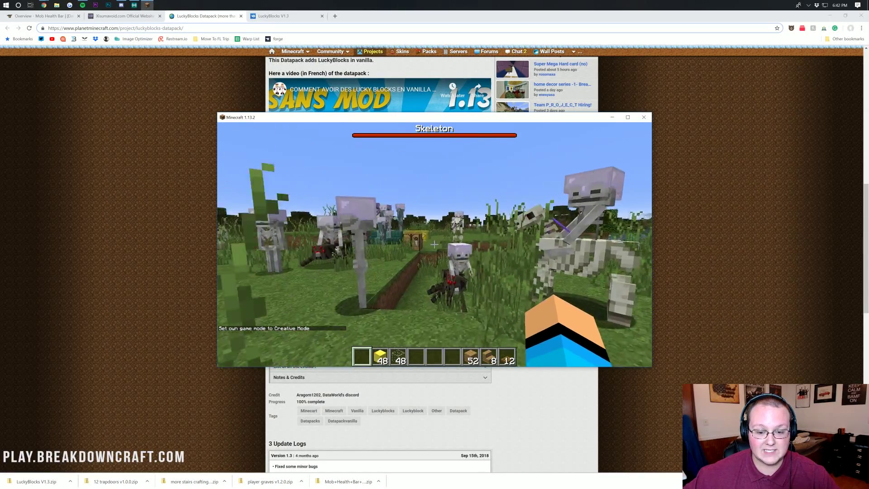
{"action": "key", "text": "s"}
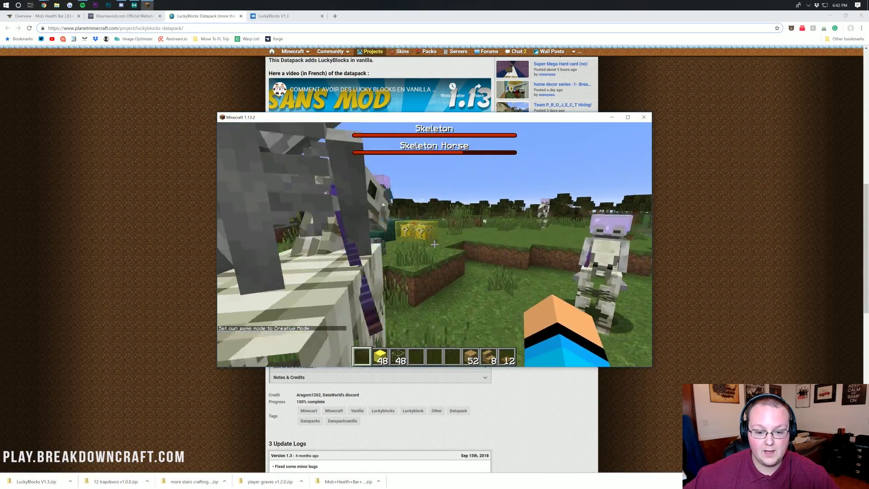
{"action": "key", "text": "w"}
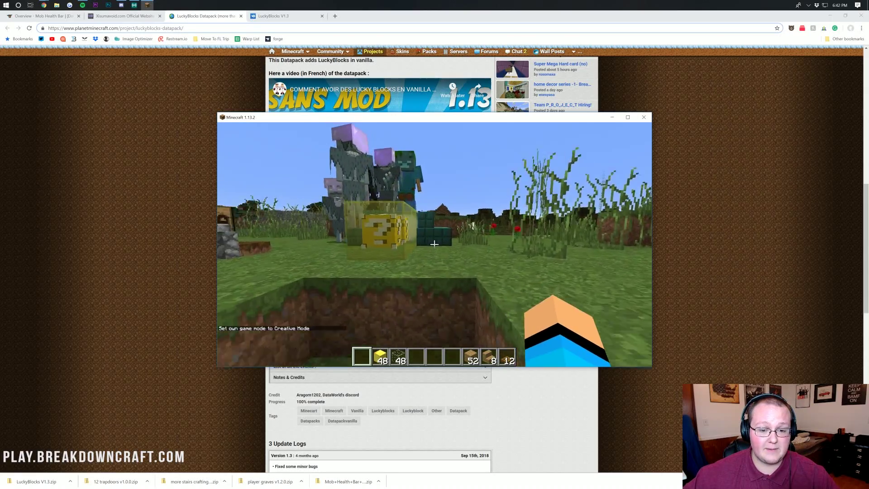
{"action": "key", "text": "s"}
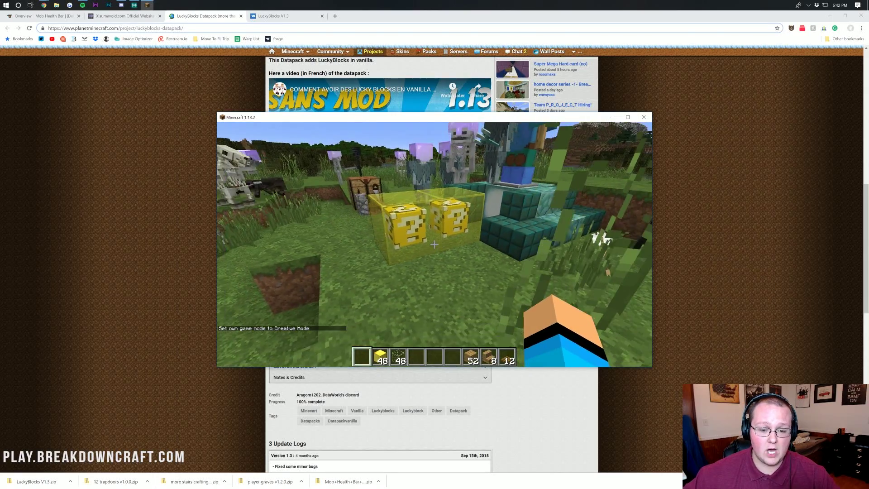
{"action": "key", "text": "s"}
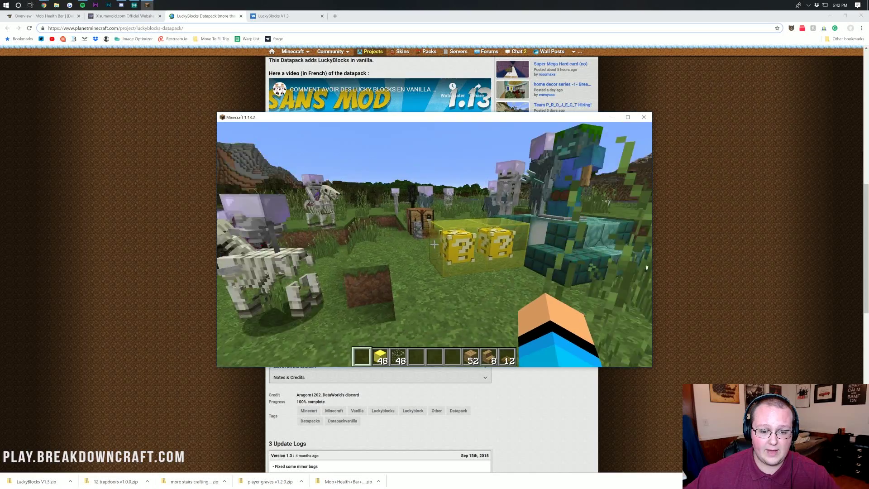
{"action": "left_click", "coordinate": [434, 244]}
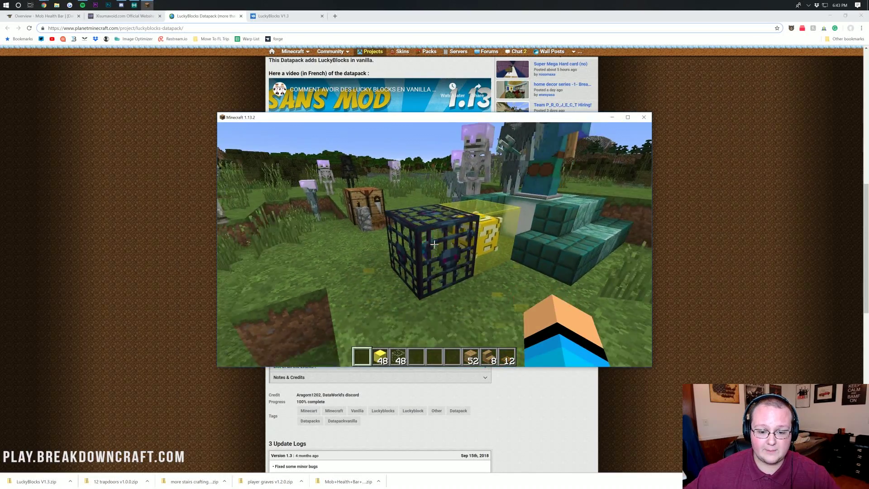
- Break the remaining Lucky Block beside the spawner and strike the end crystal on the bedrock to set it off
{"action": "left_click", "coordinate": [434, 244]}
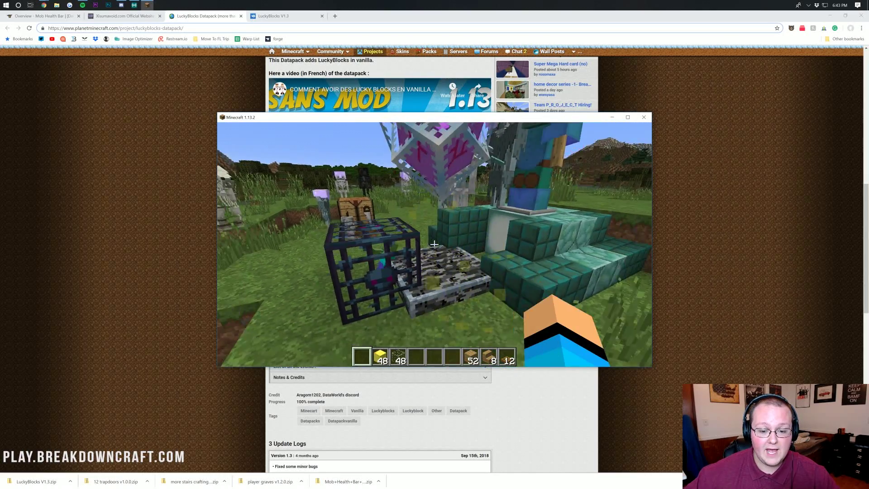
{"action": "key", "text": "w"}
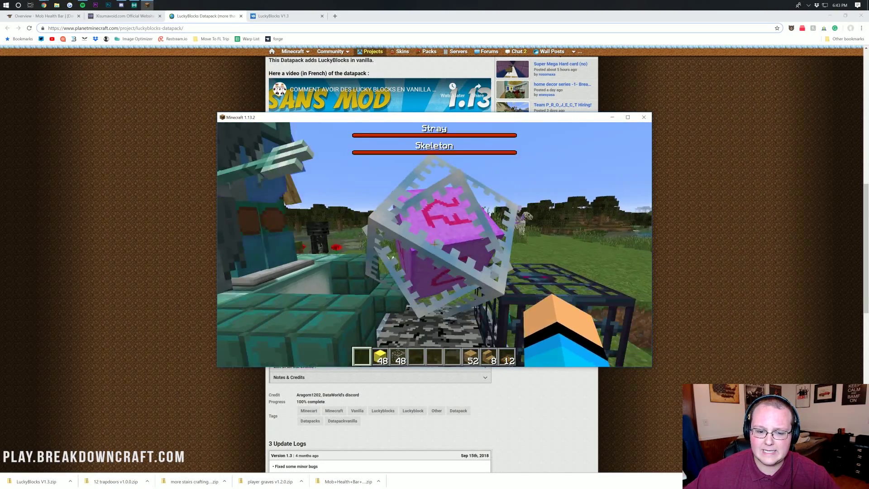
{"action": "left_click", "coordinate": [434, 244]}
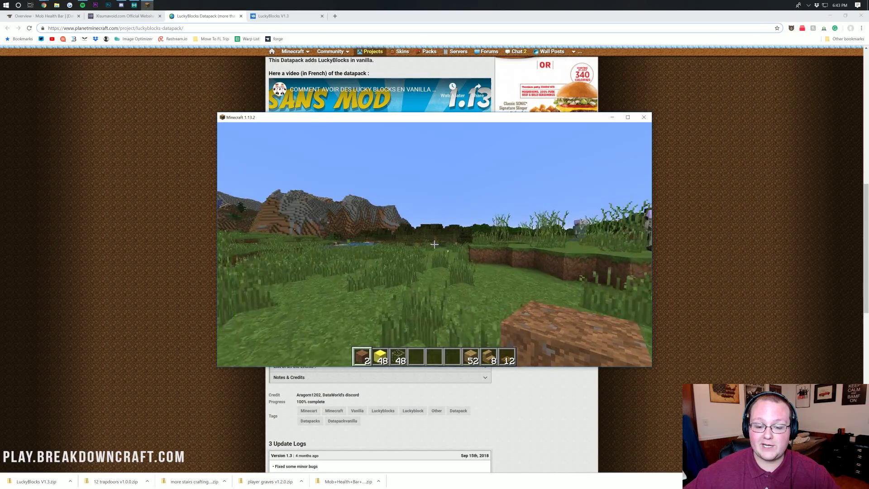
- Go among the mobs around the crater and attack them to test the mob health bars
{"action": "key", "text": "w"}
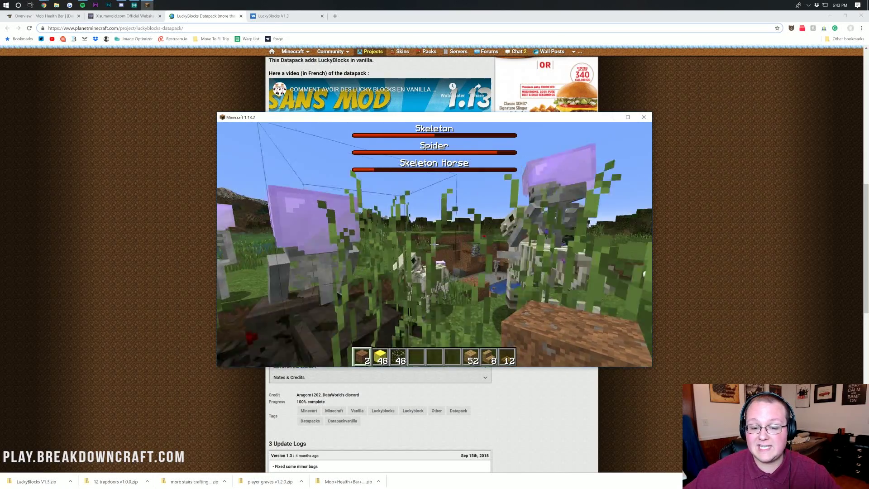
{"action": "left_click", "coordinate": [434, 244]}
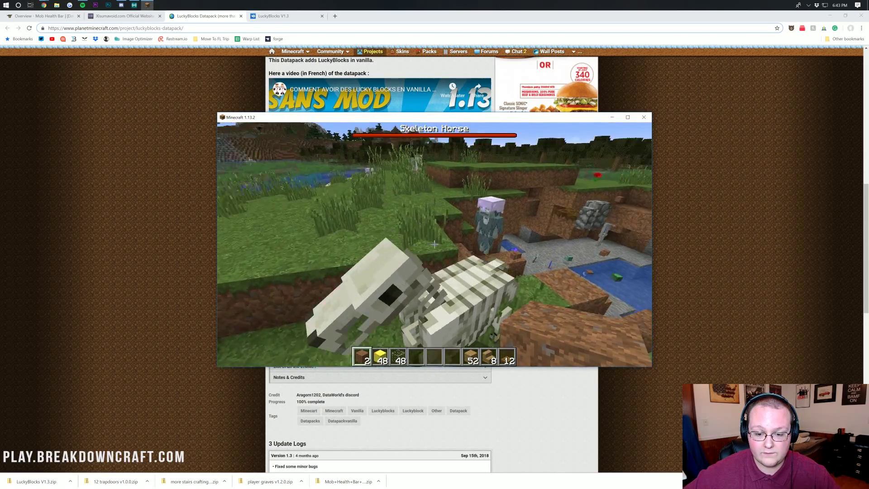
{"action": "left_click", "coordinate": [434, 245]}
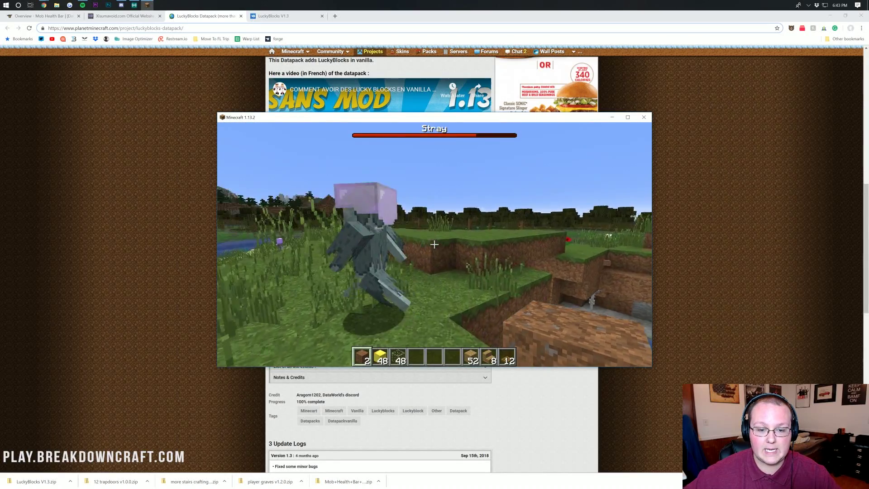
{"action": "left_click", "coordinate": [434, 245]}
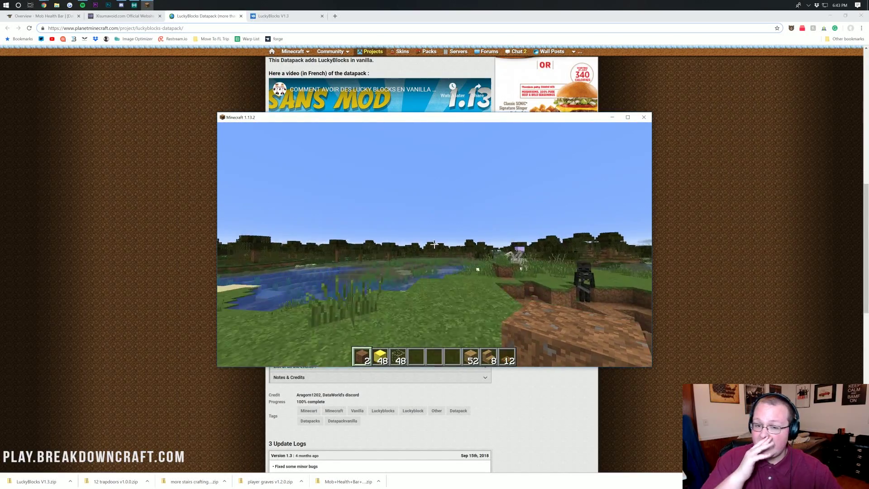
{"action": "key", "text": "w"}
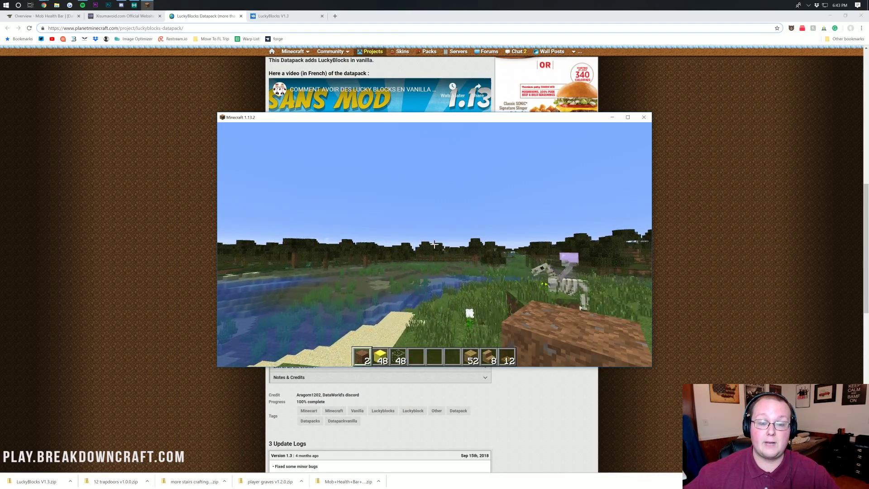
{"action": "left_click", "coordinate": [435, 245]}
{"action": "left_click", "coordinate": [434, 244]}
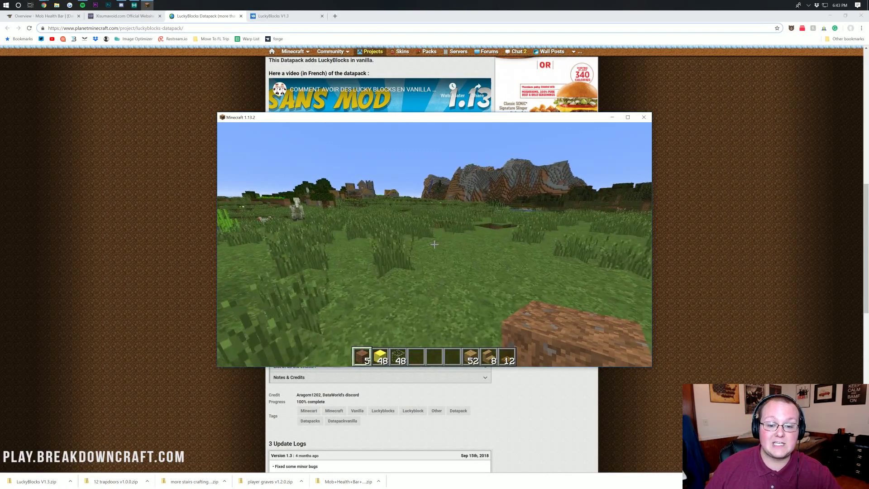
- Cross the grassland to the village and follow the path between its houses toward the villager
{"action": "key", "text": "w"}
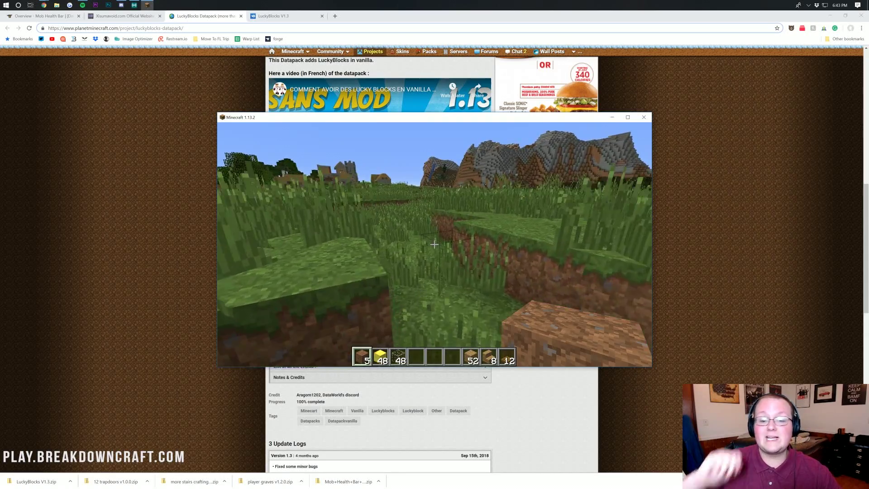
{"action": "key", "text": "w"}
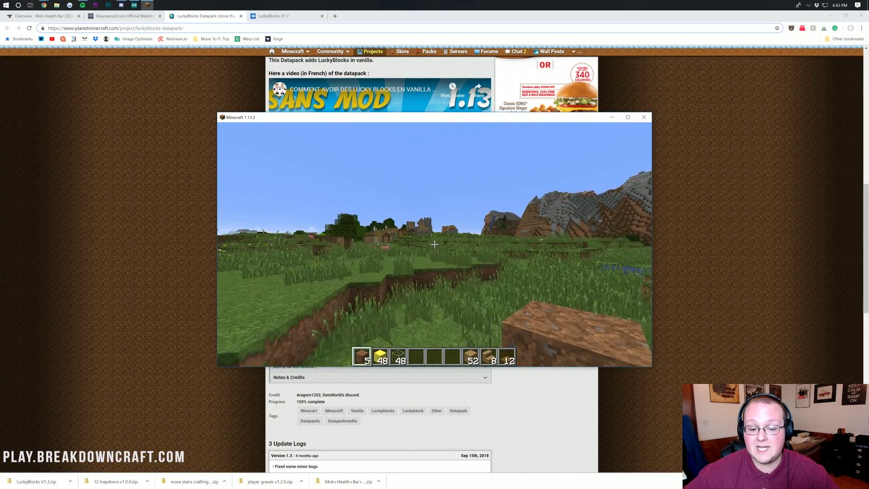
{"action": "key", "text": "w"}
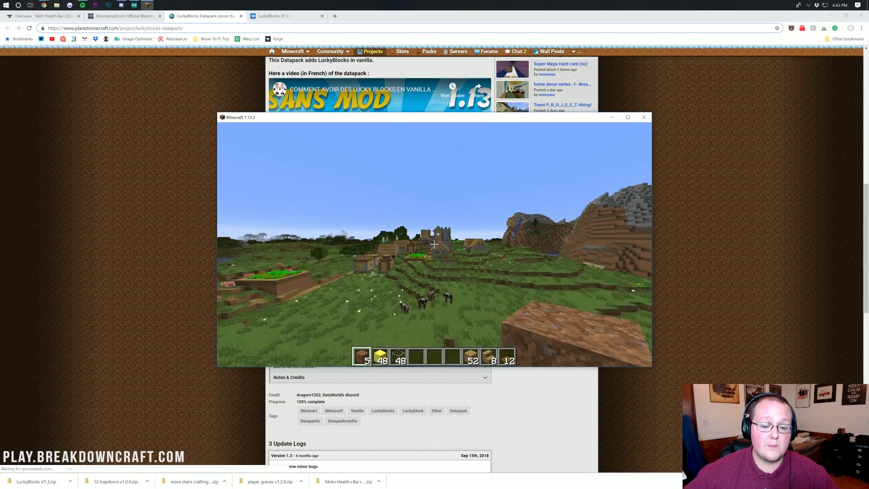
{"action": "key", "text": "w"}
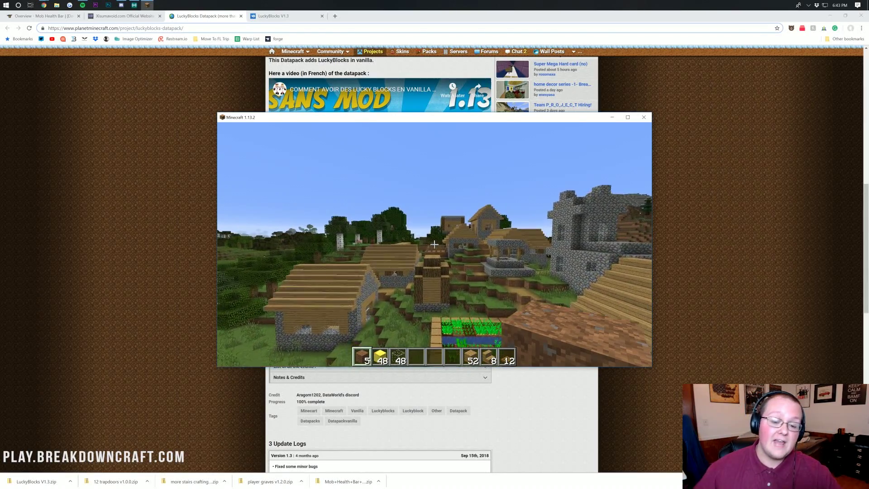
{"action": "key", "text": "w"}
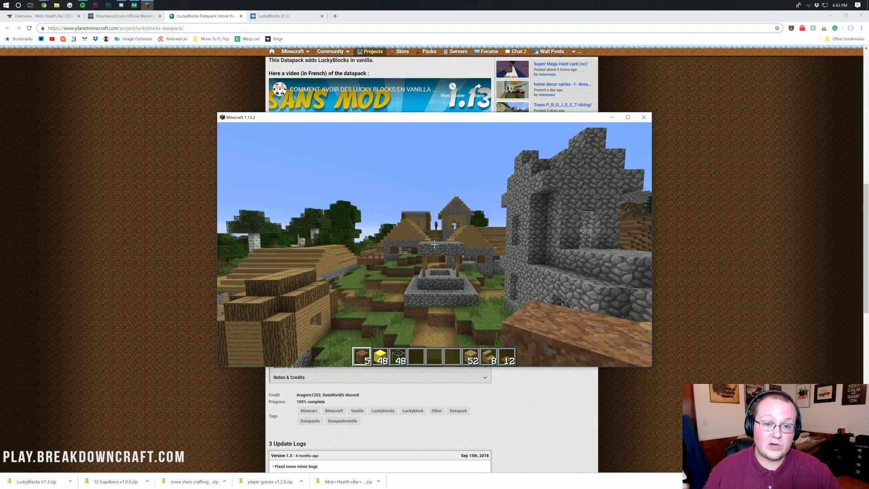
{"action": "key", "text": "w"}
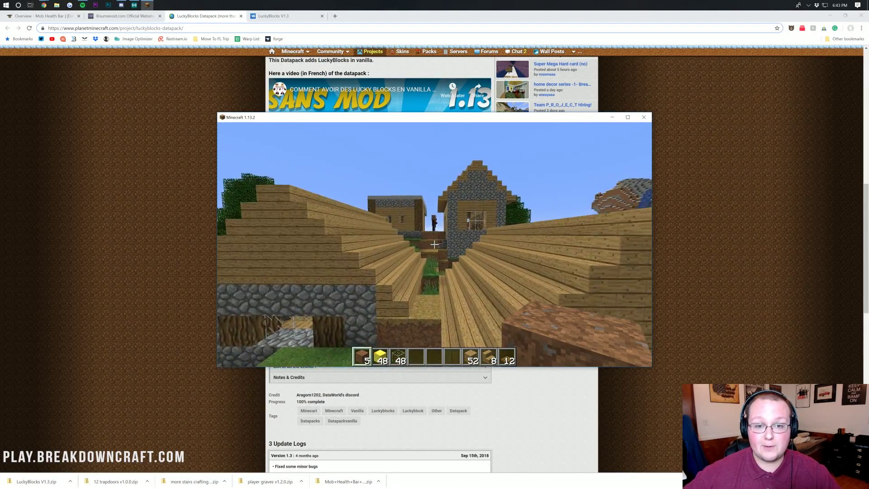
{"action": "key", "text": "w"}
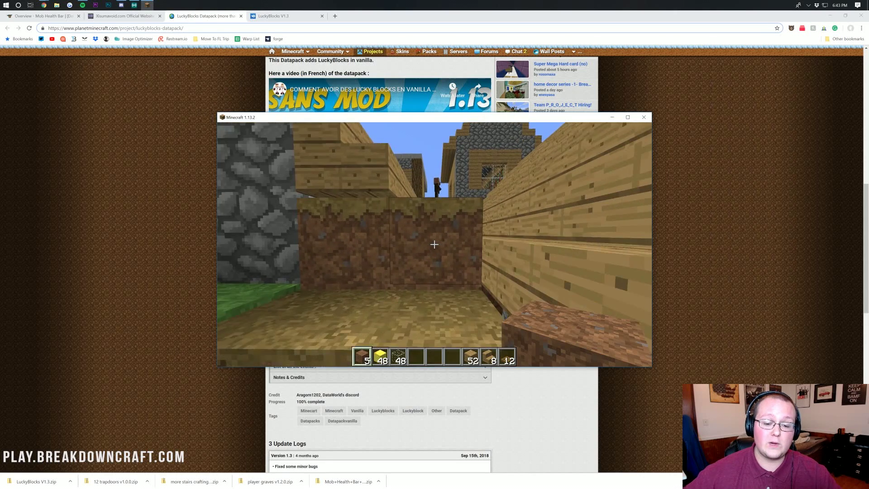